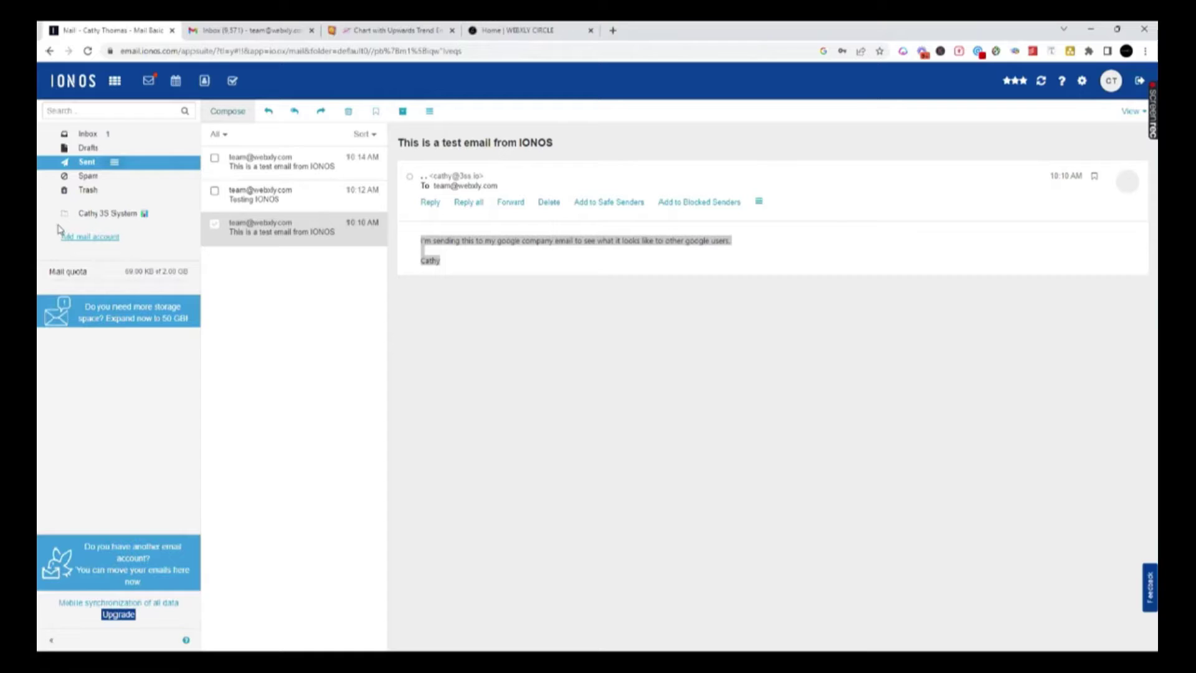
- Open the sent message 'This is a test email from IONOS' from the Sent folder
left_click(78, 128)
mouse_move(254, 36)
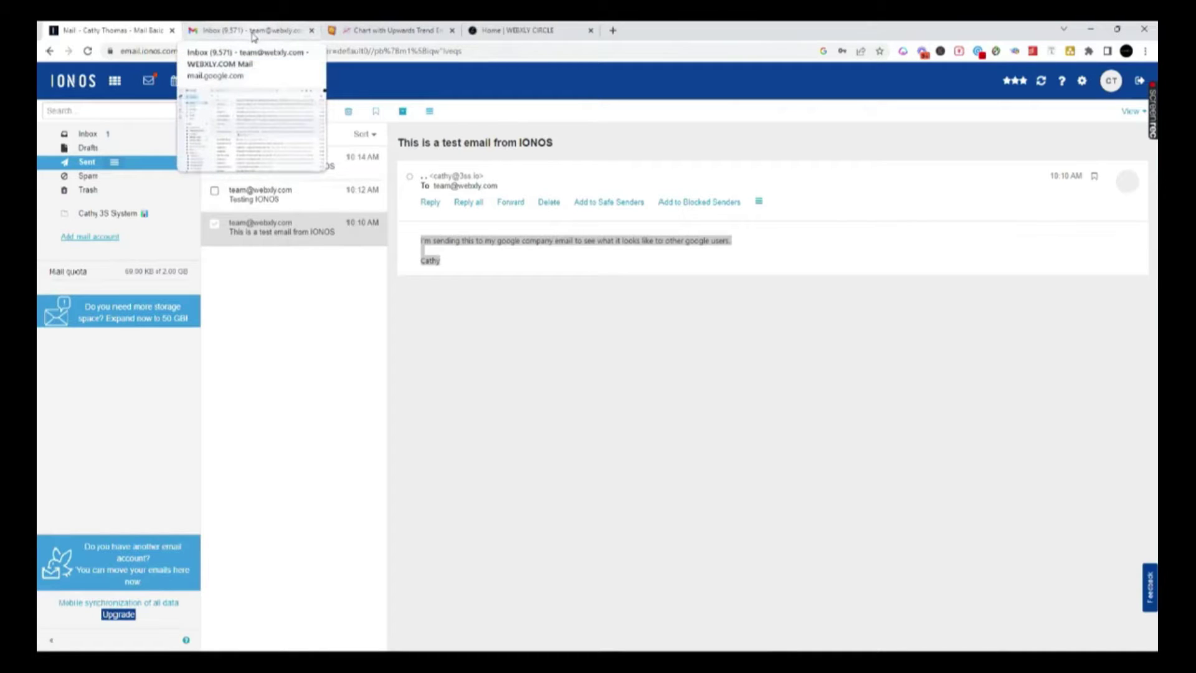
- Check the sender of the IONOS test email in Gmail, then return to IONOS Mail
left_click(254, 31)
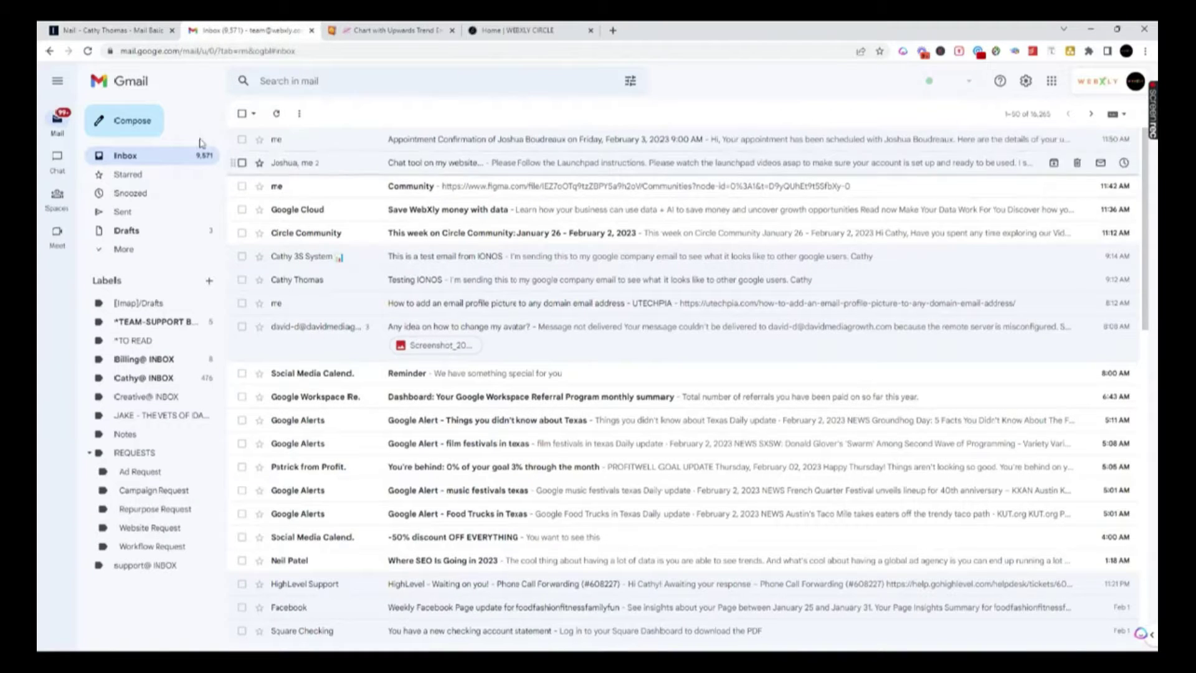
mouse_move(291, 277)
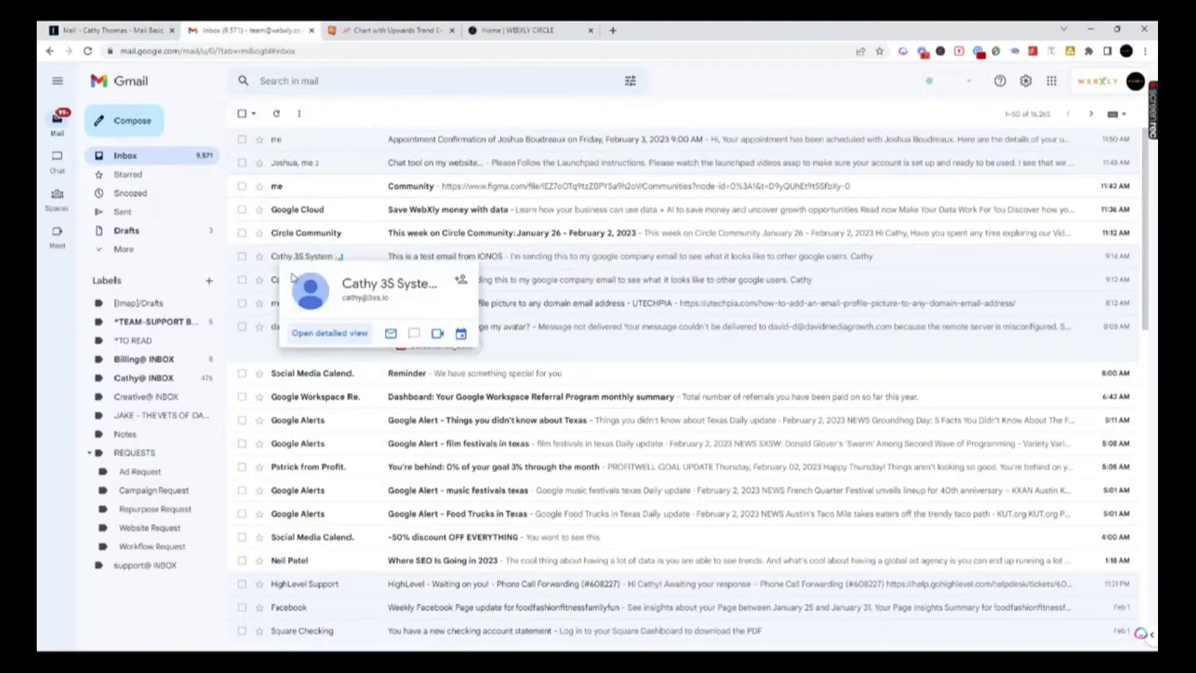
left_click(277, 281)
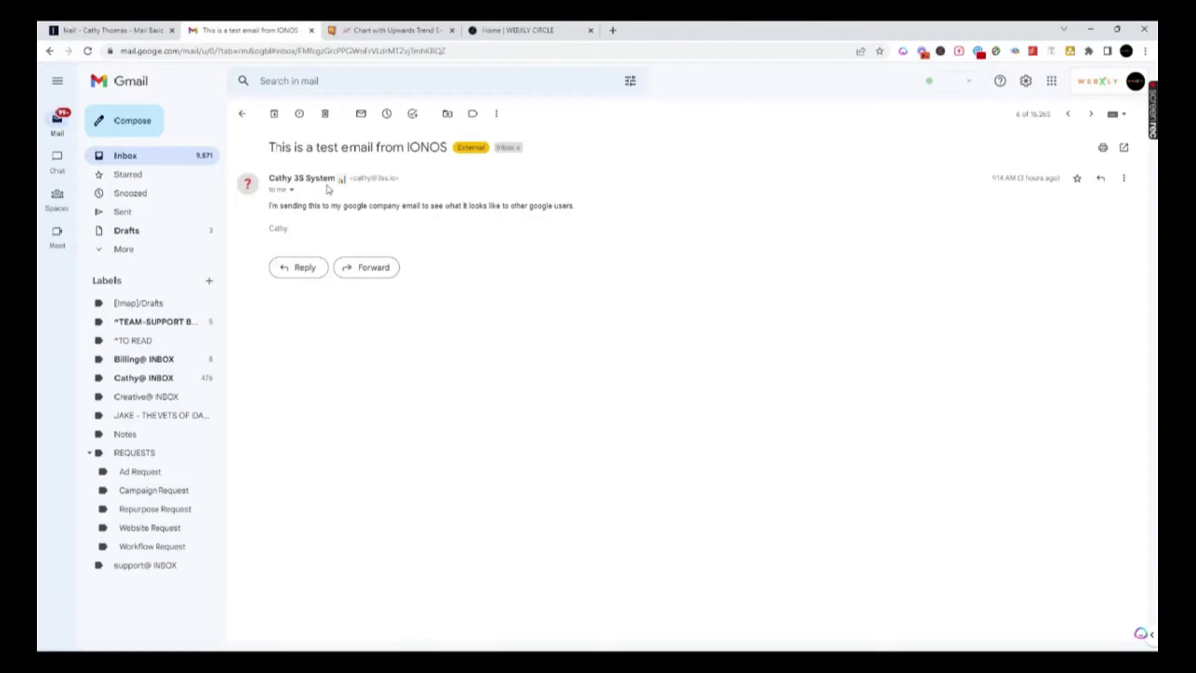
left_click(87, 30)
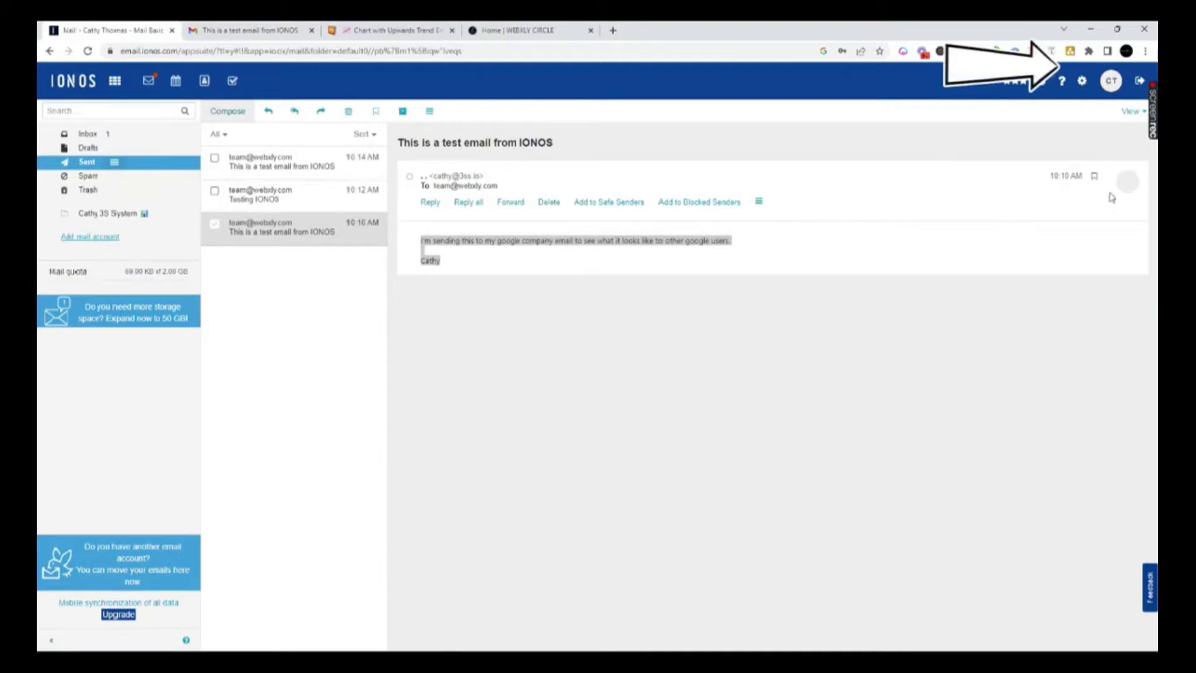
- Open the mail account's Edit dialog from Accounts settings and put the cursor in Your name
left_click(1083, 83)
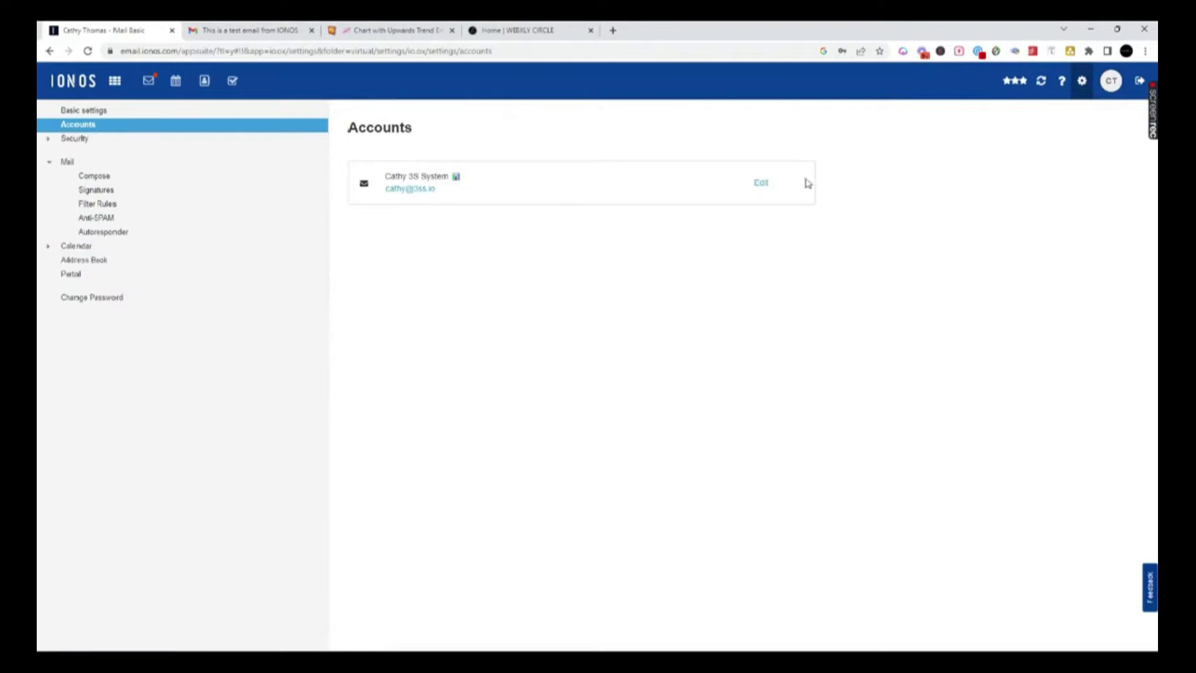
left_click(761, 184)
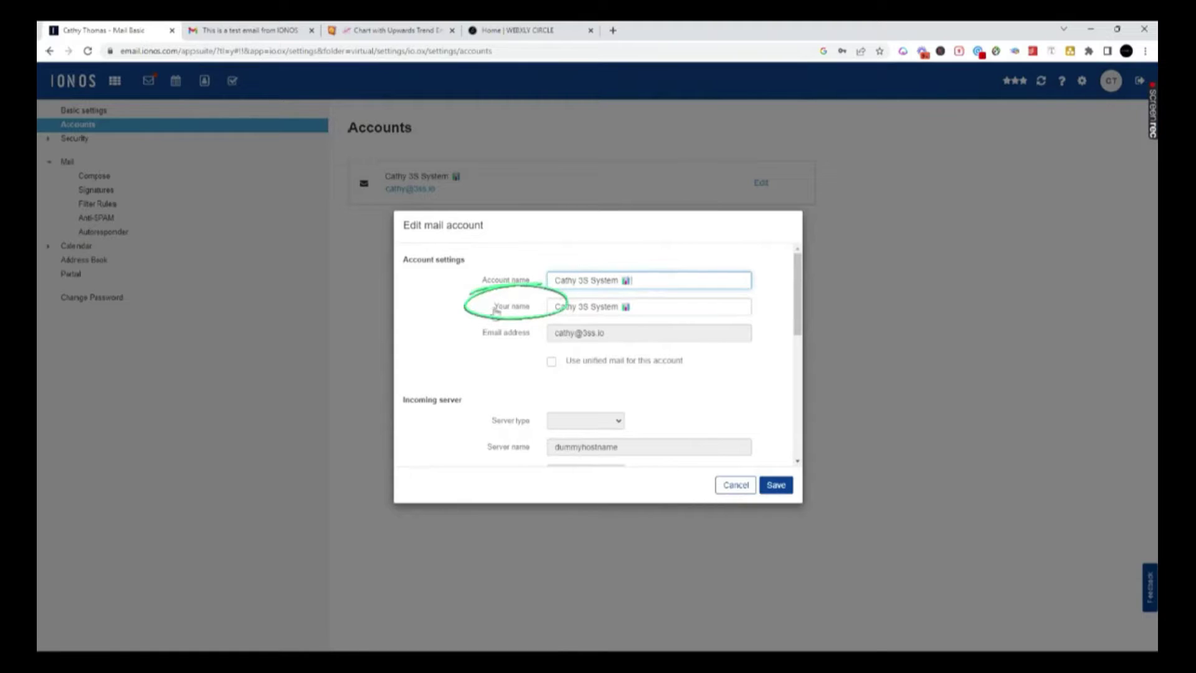
left_click(639, 307)
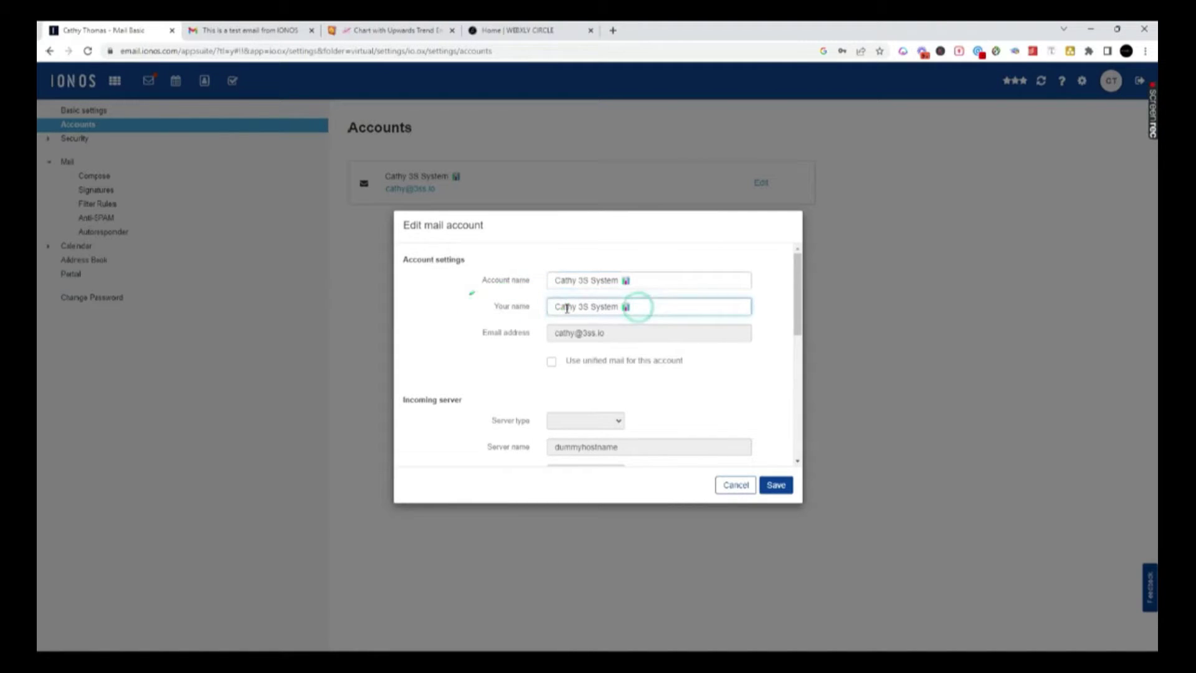
left_click(371, 31)
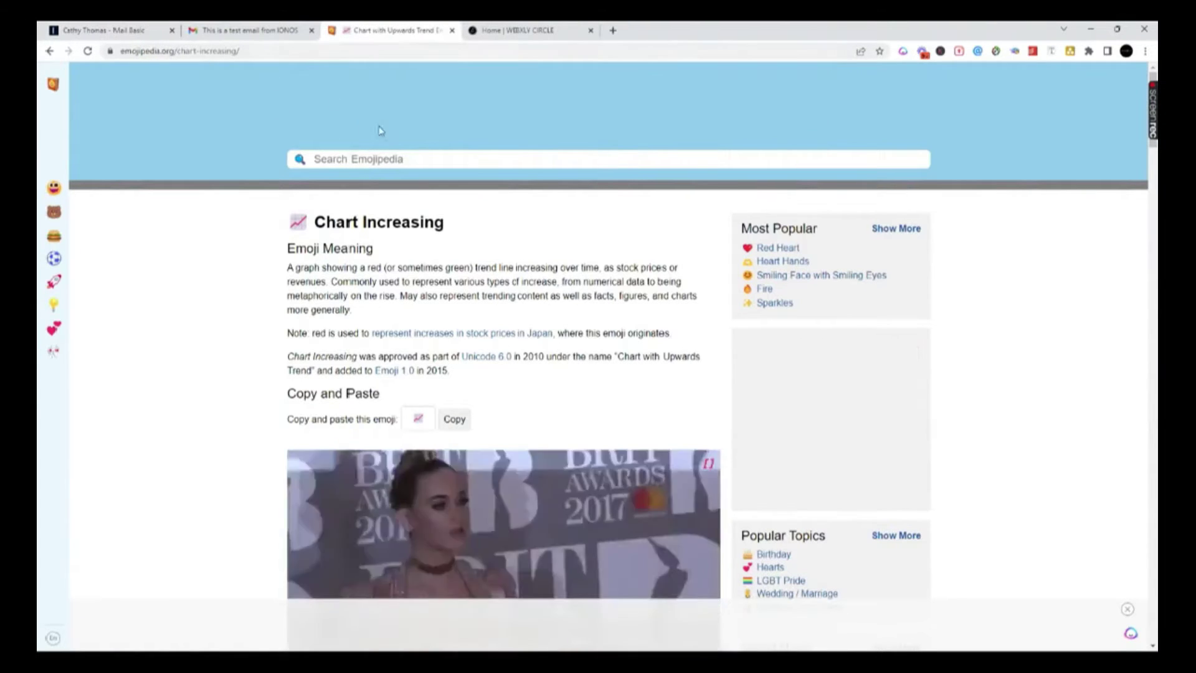
- Search Emojipedia for 'DART' to find the Bullseye emoji, then return to the IONOS tab
left_click(395, 160)
type("PE")
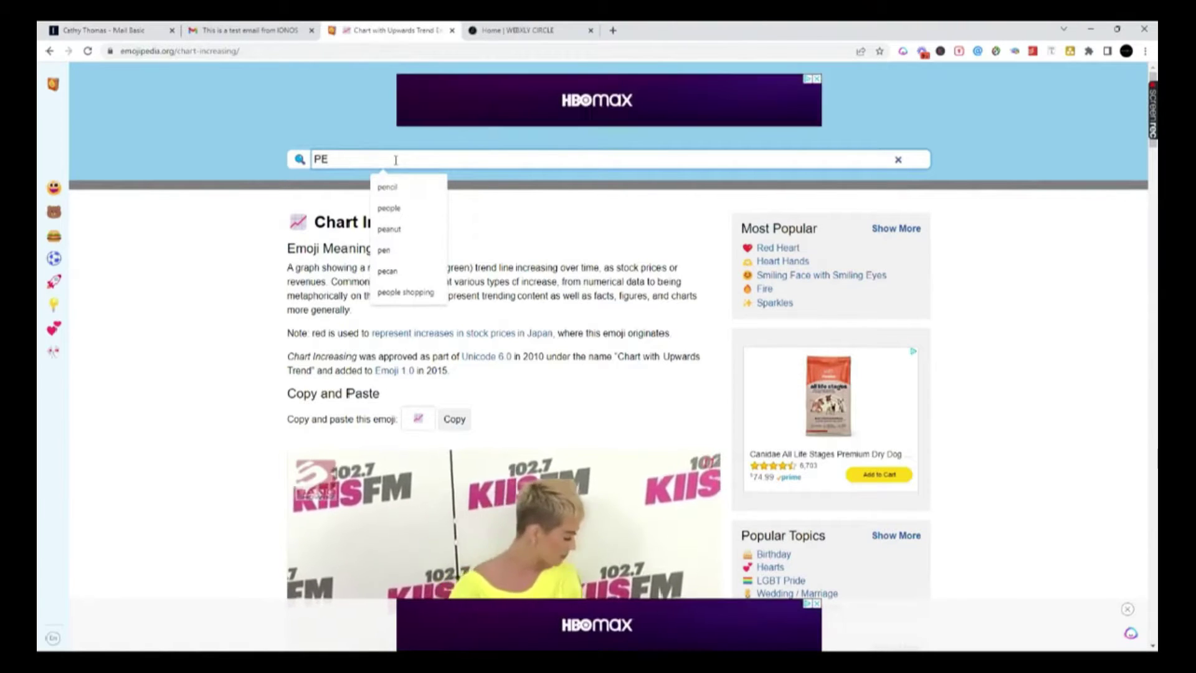
double_click(316, 161)
type("C")
double_click(318, 160)
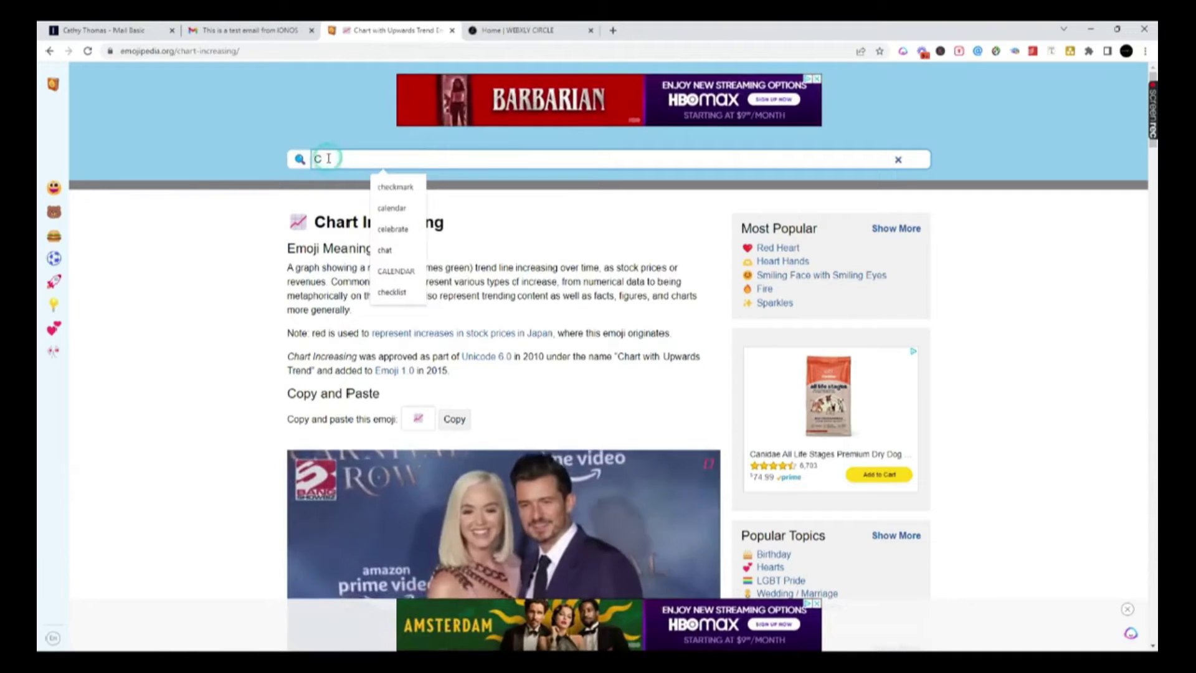
key("BackSpace")
type("DART")
key("Return")
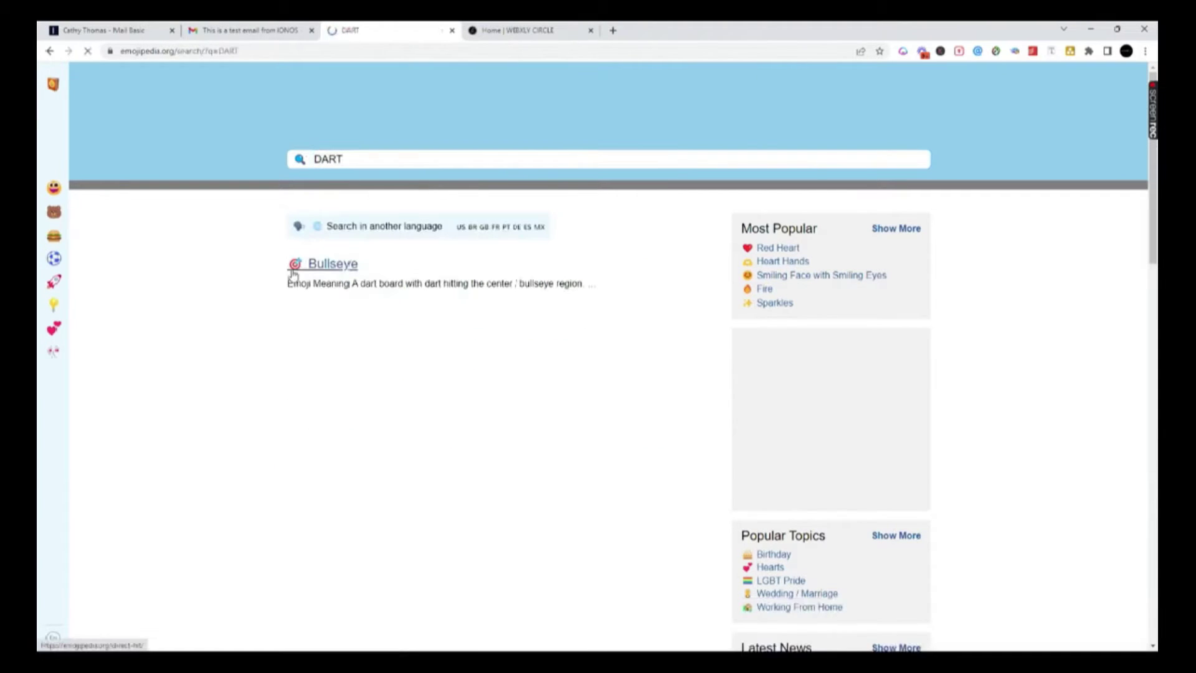
left_click(218, 36)
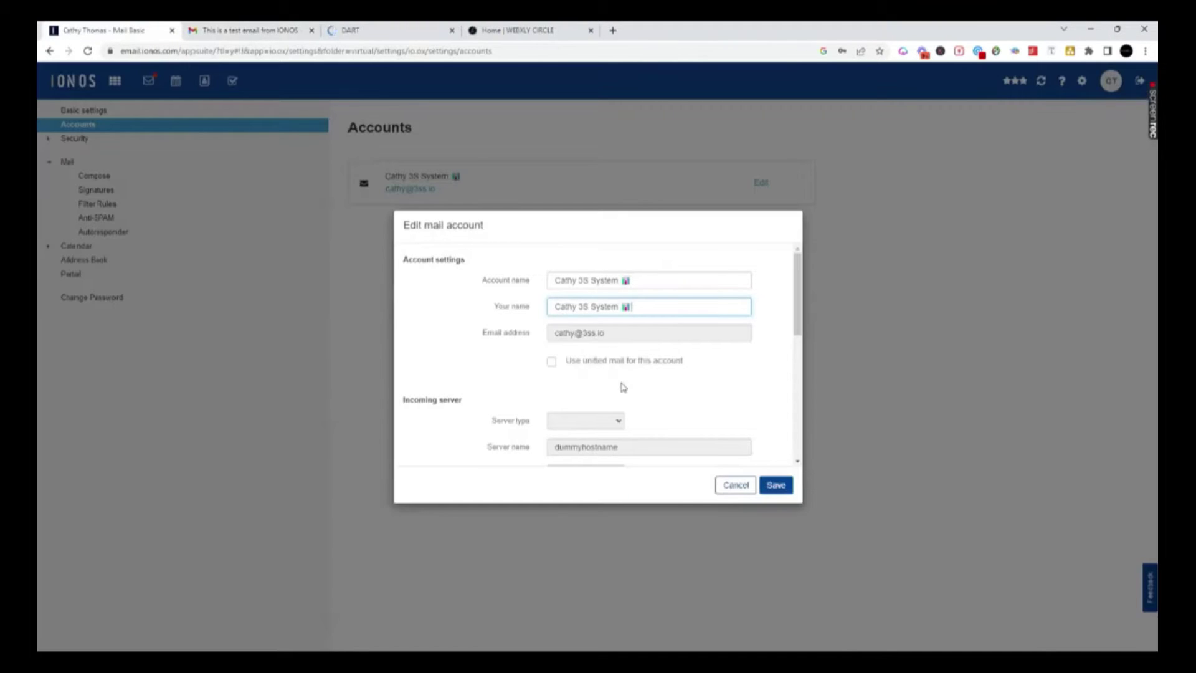
- Review the sender details of the IONOS test email in Gmail
left_click(279, 36)
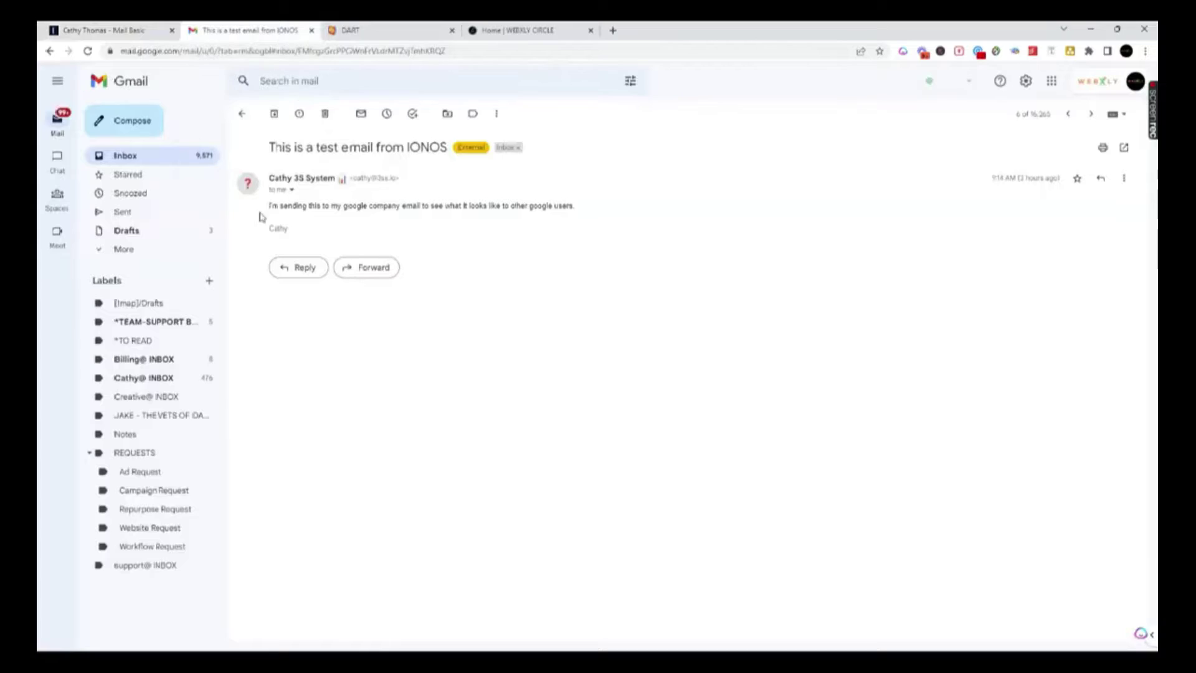
mouse_move(253, 200)
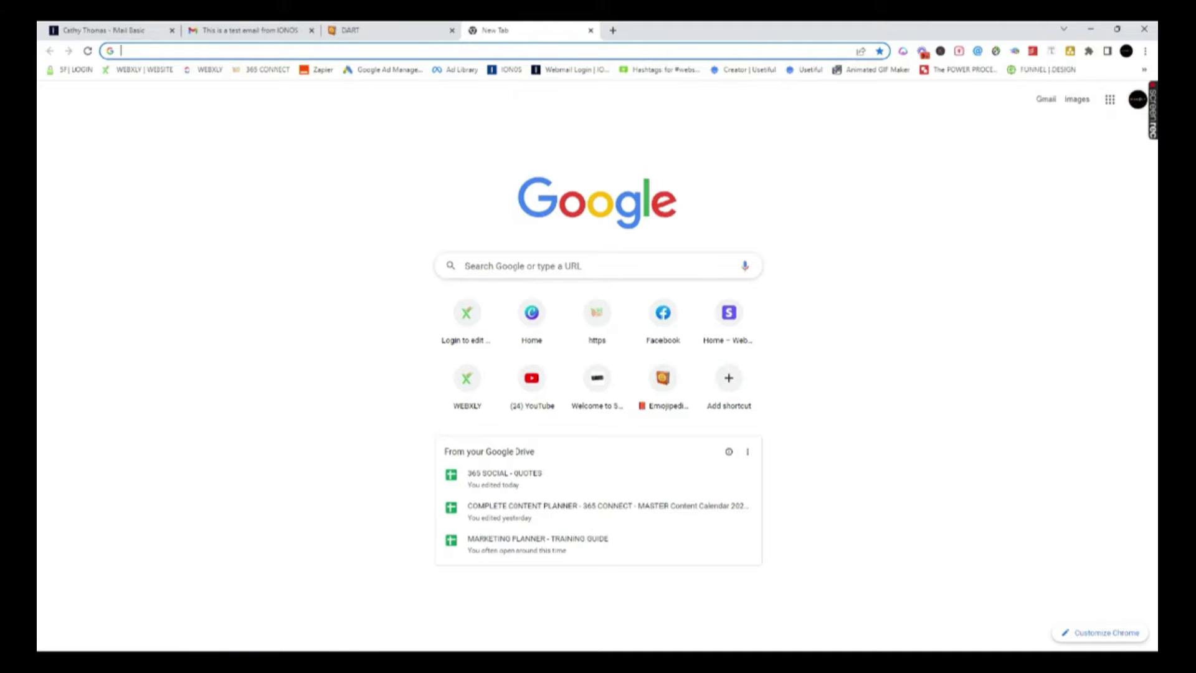
- From the new tab's profile avatar, choose Add another account
left_click(213, 37)
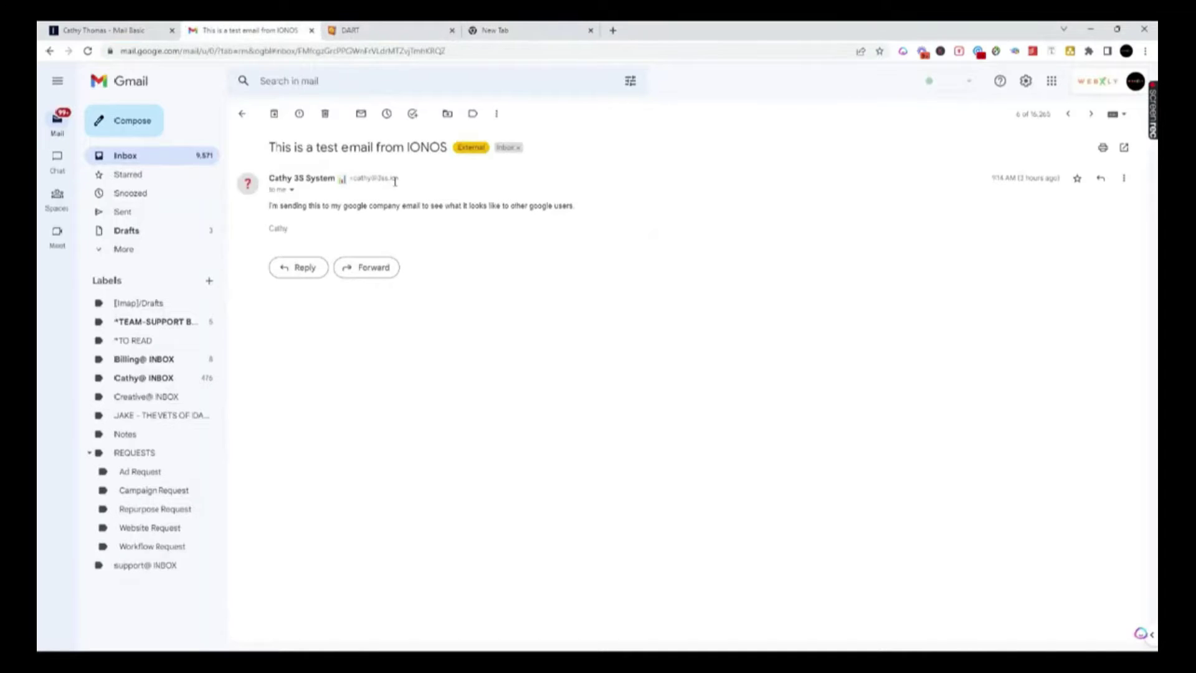
left_click(521, 36)
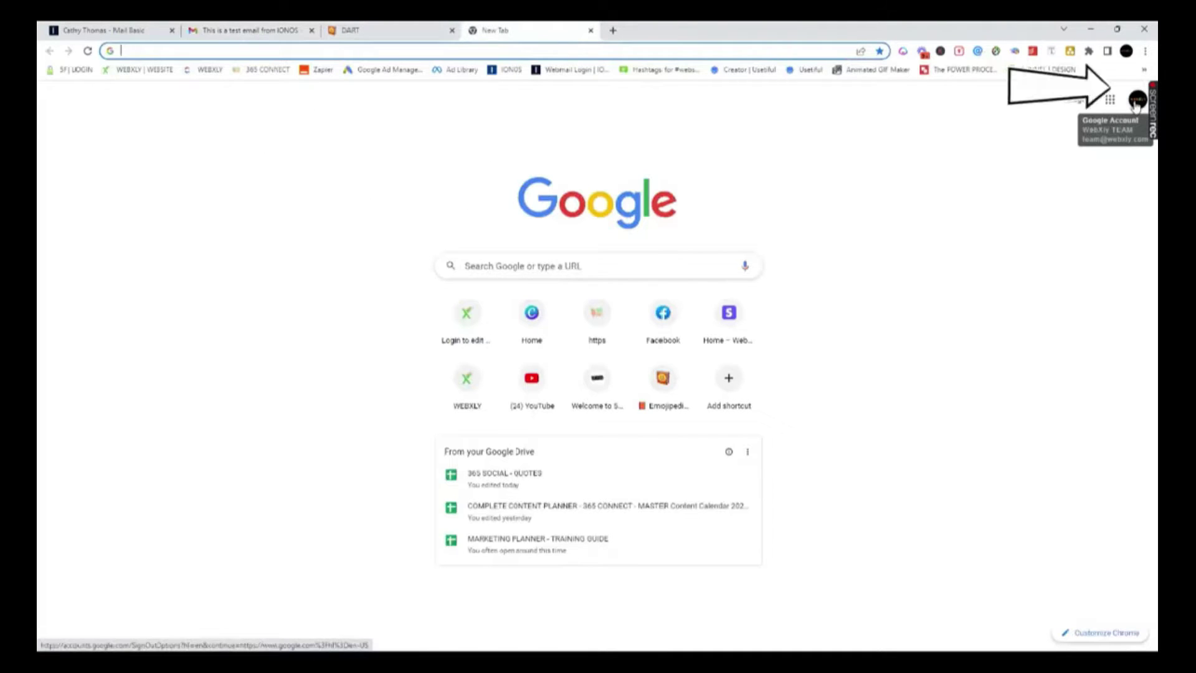
left_click(1136, 102)
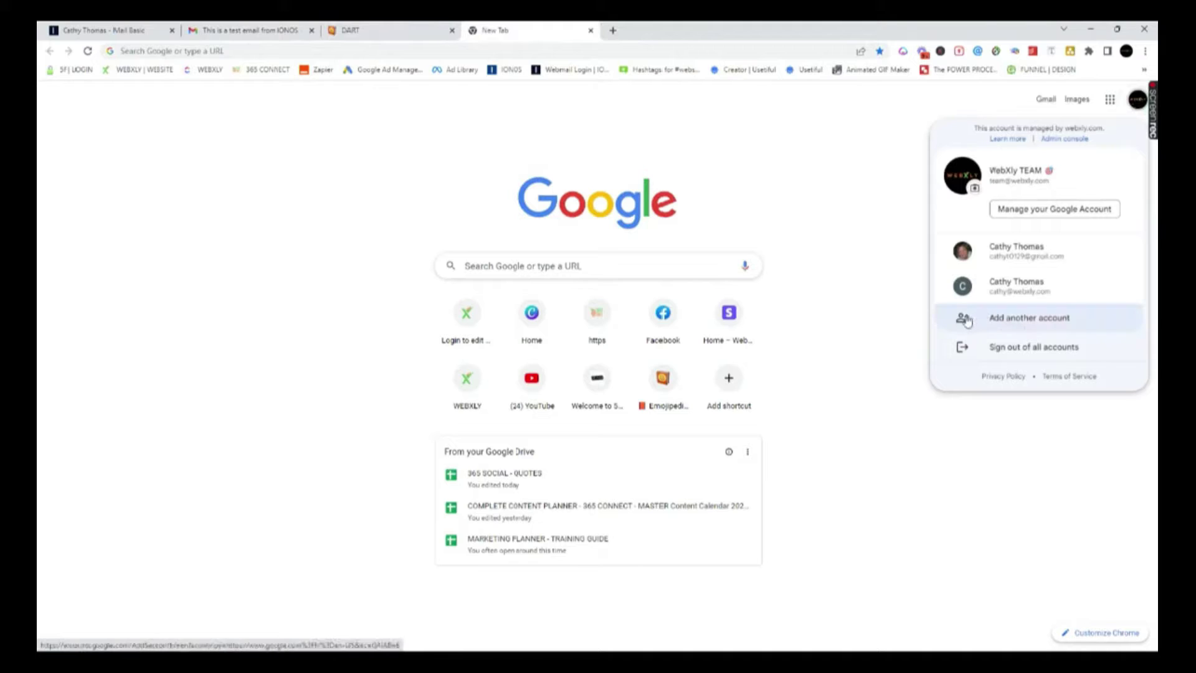
left_click(1029, 322)
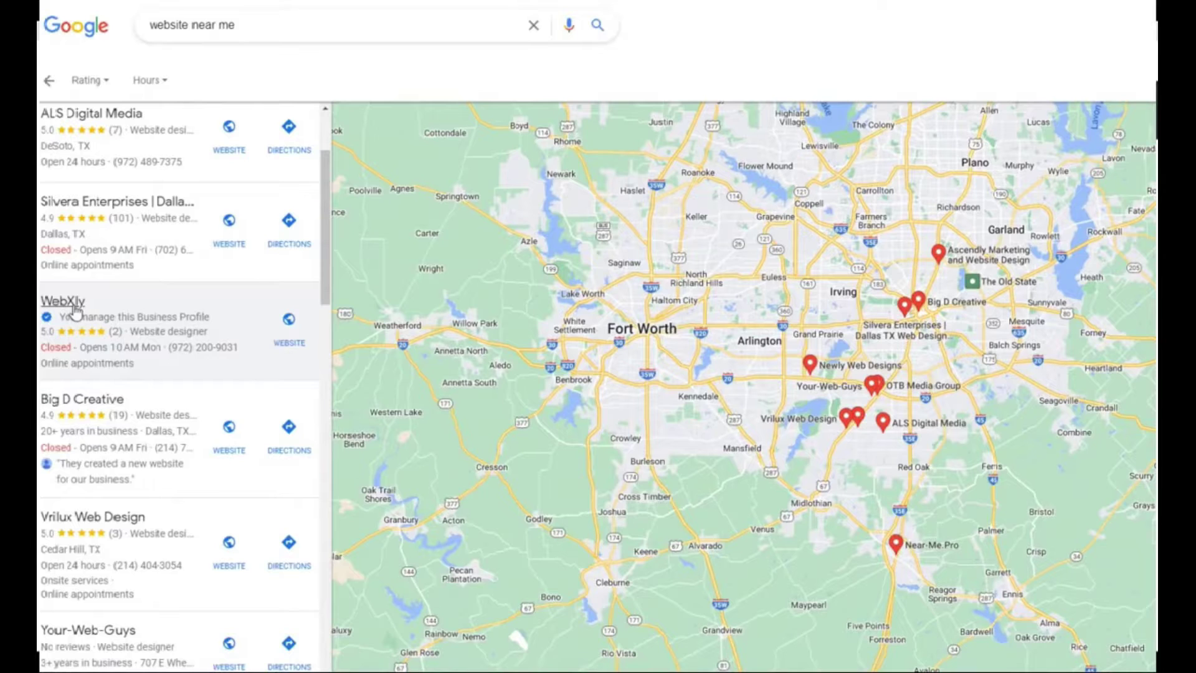
- Open the WebXly business listing and scroll through its reviews, posts and web results
left_click(74, 305)
scroll(501, 510, "down", 8)
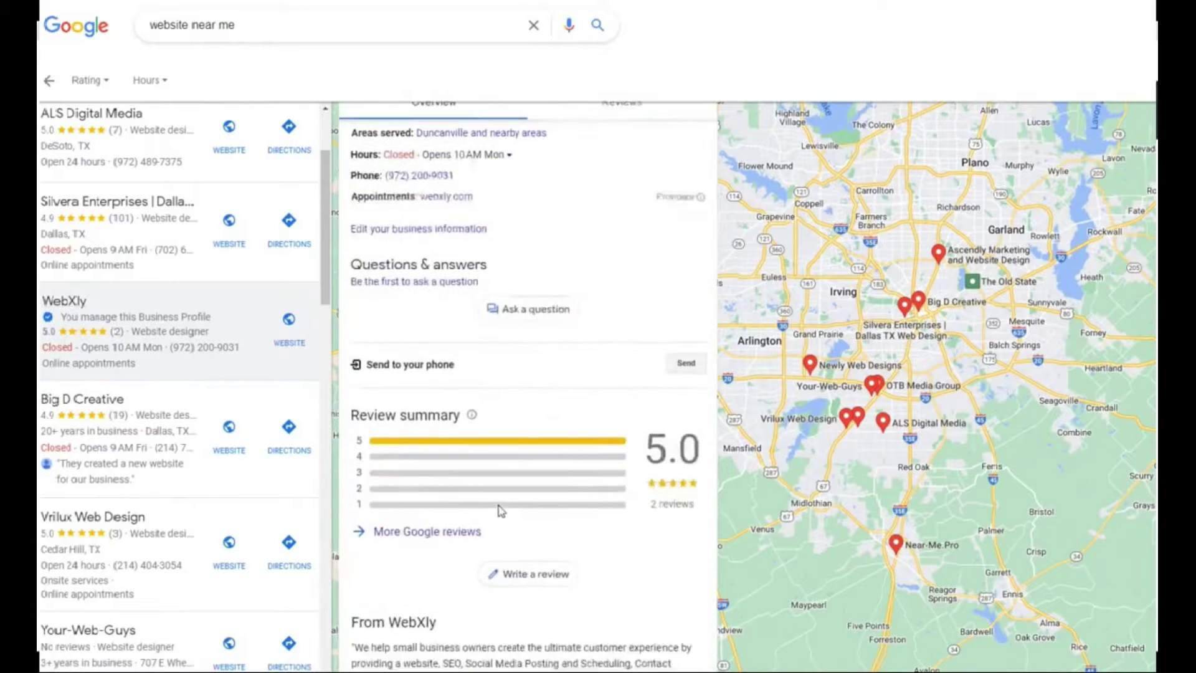
scroll(499, 510, "down", 5)
scroll(501, 510, "up", 2)
scroll(500, 507, "down", 5)
scroll(500, 505, "up", 11)
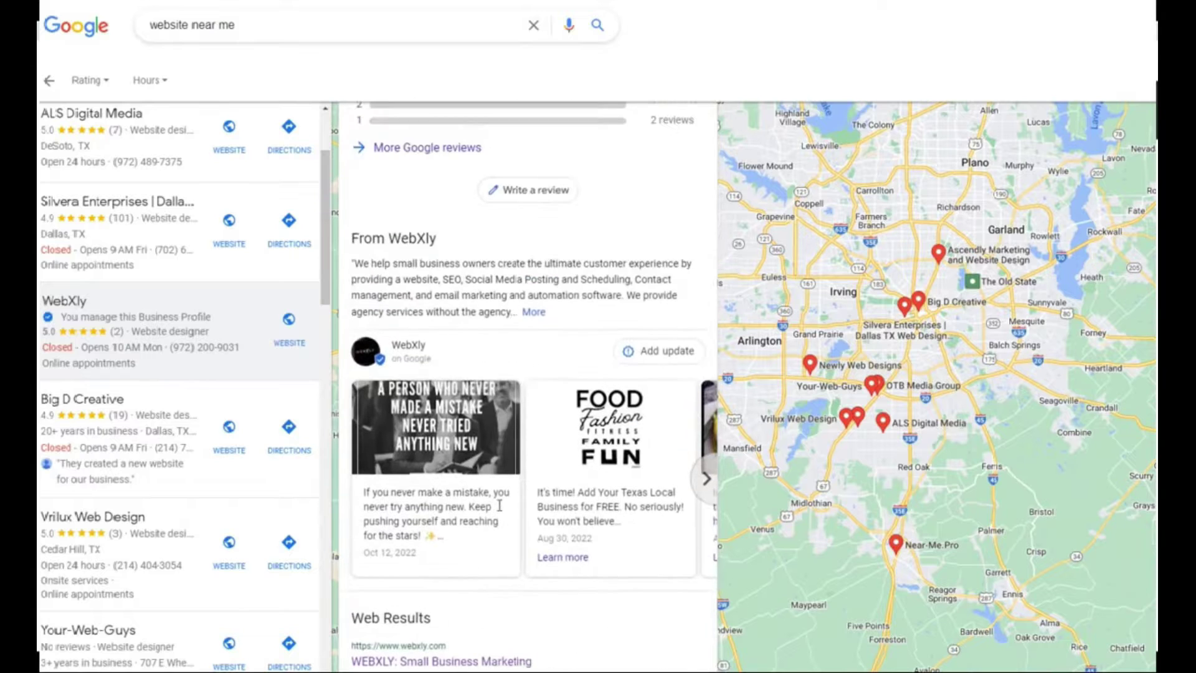
scroll(498, 508, "up", 2)
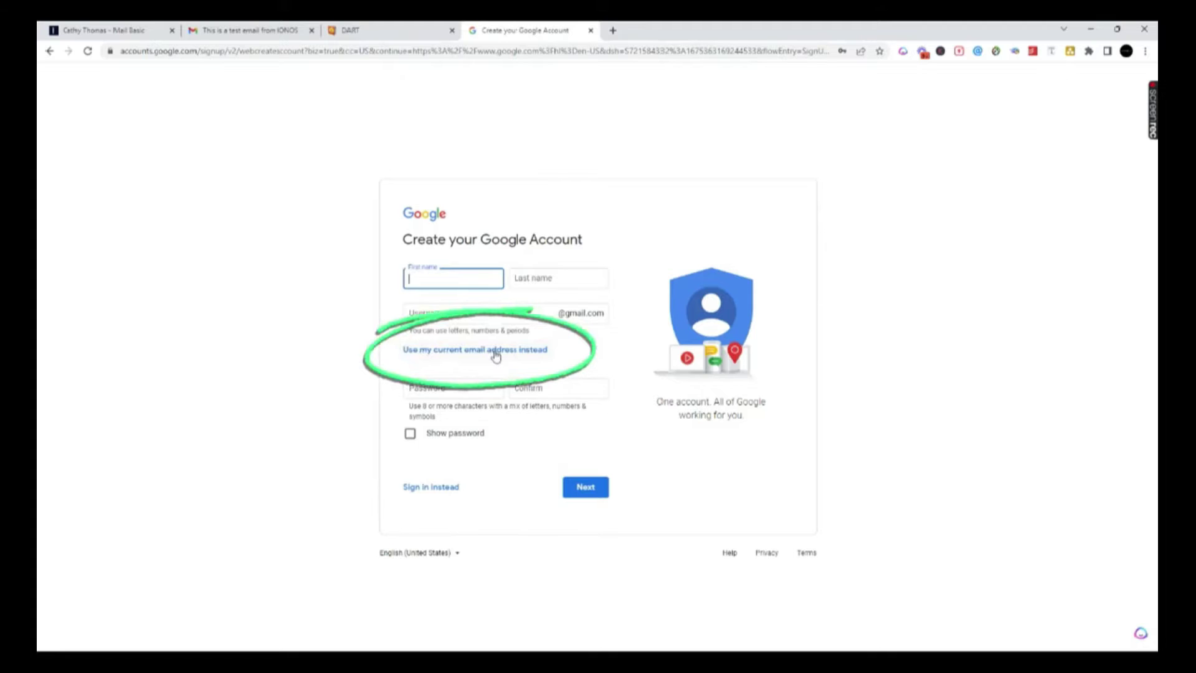
- Sign up with the existing company email, entering the user's name and a password
left_click(495, 351)
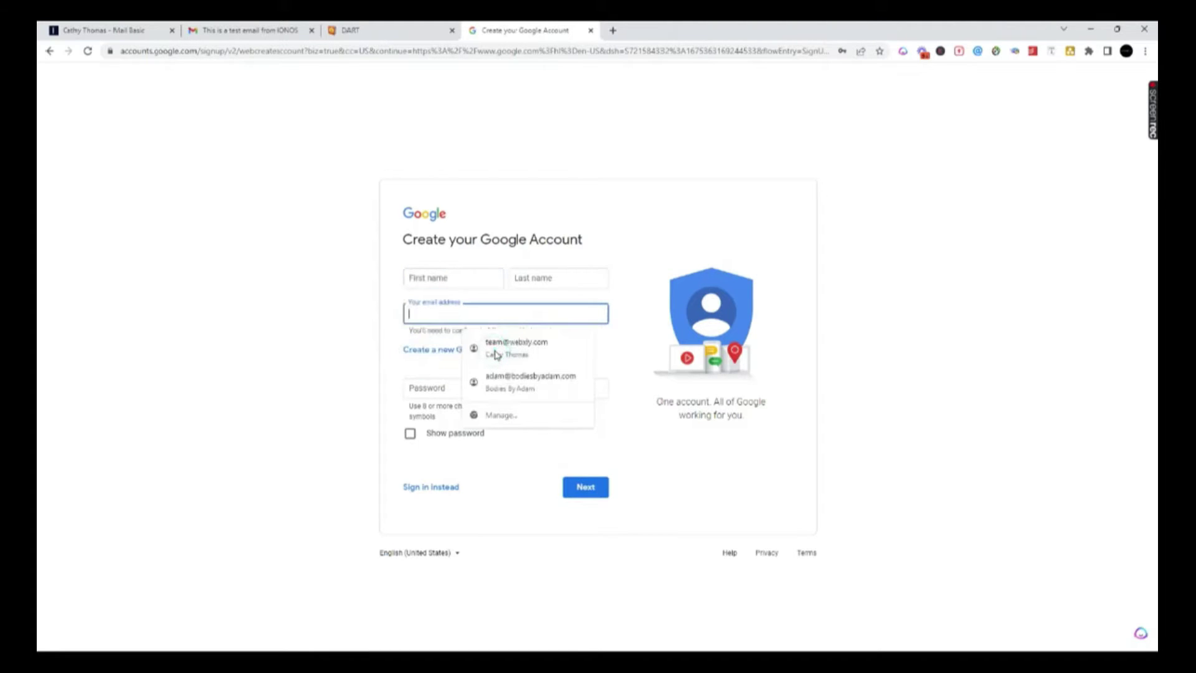
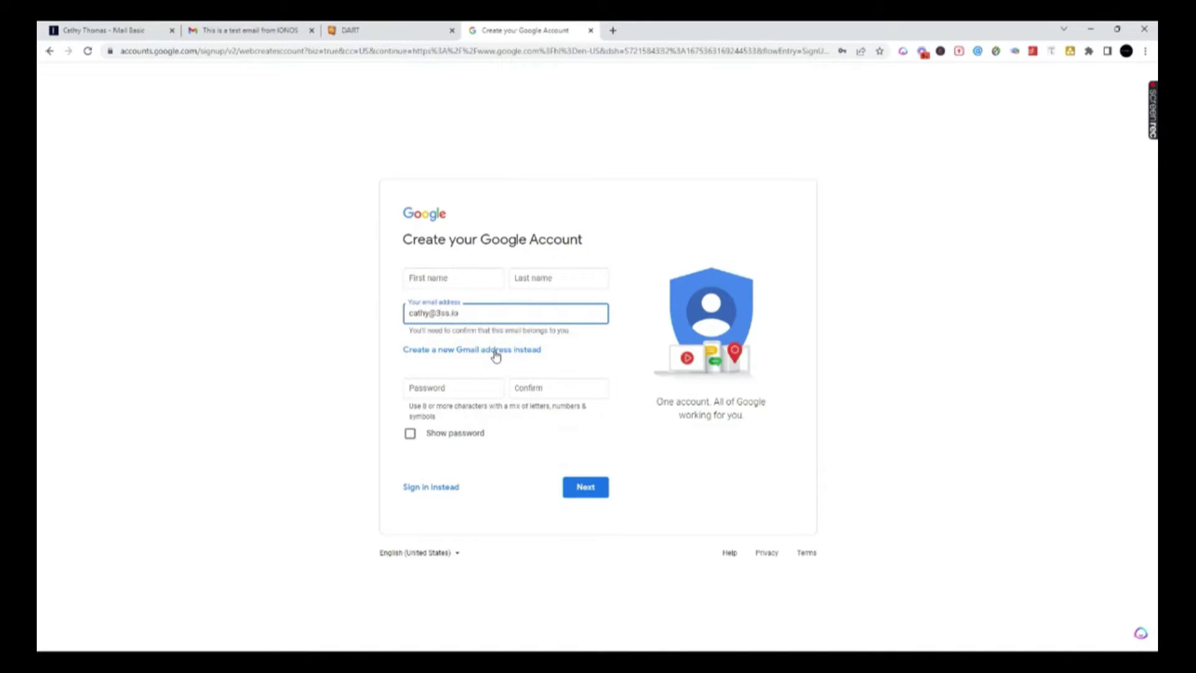
left_click(413, 389)
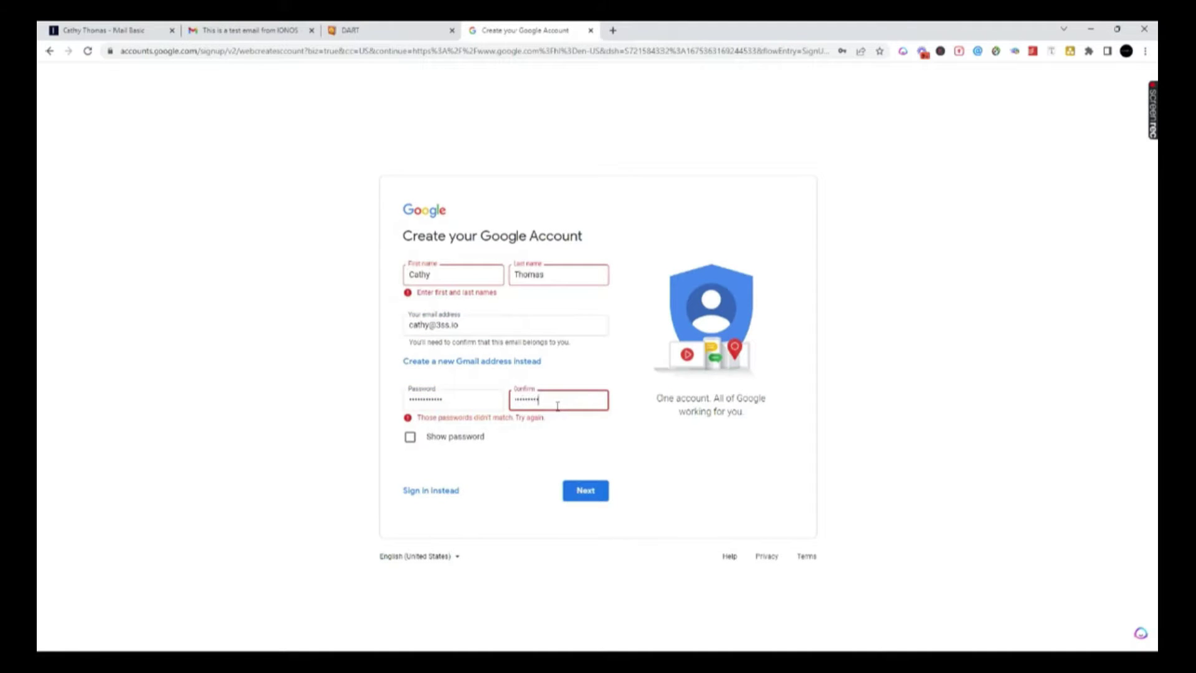
left_click(585, 492)
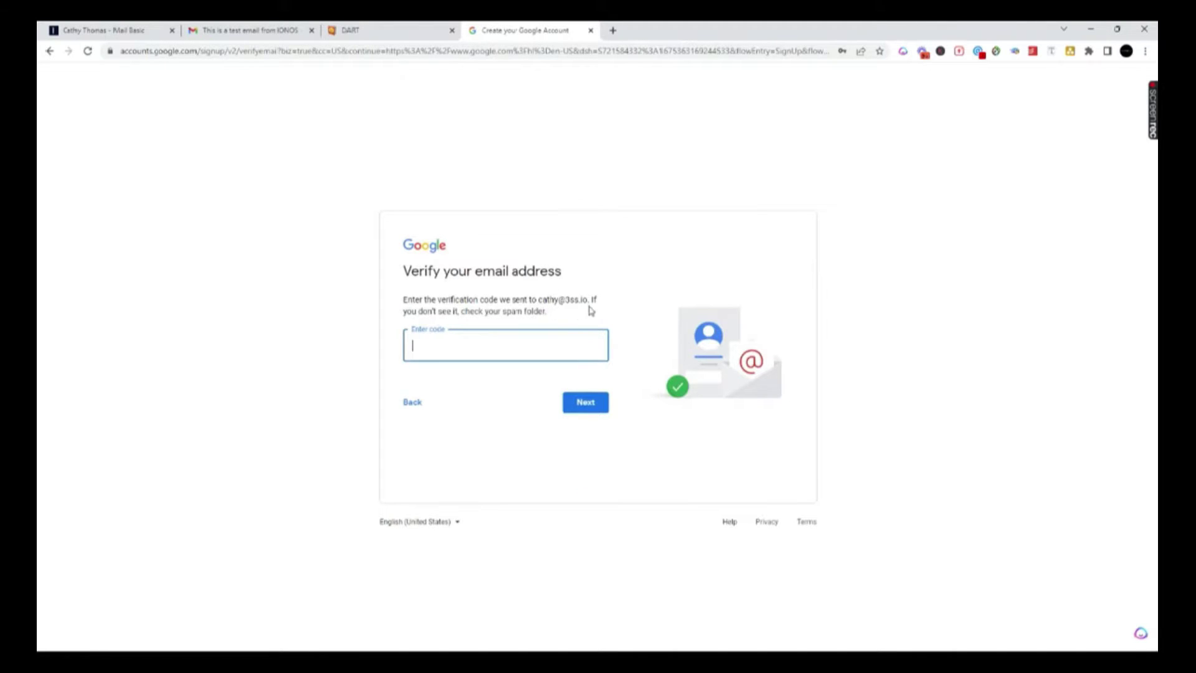
- Close the IONOS mail account editor without saving and refresh the inbox
left_click(92, 36)
left_click(737, 486)
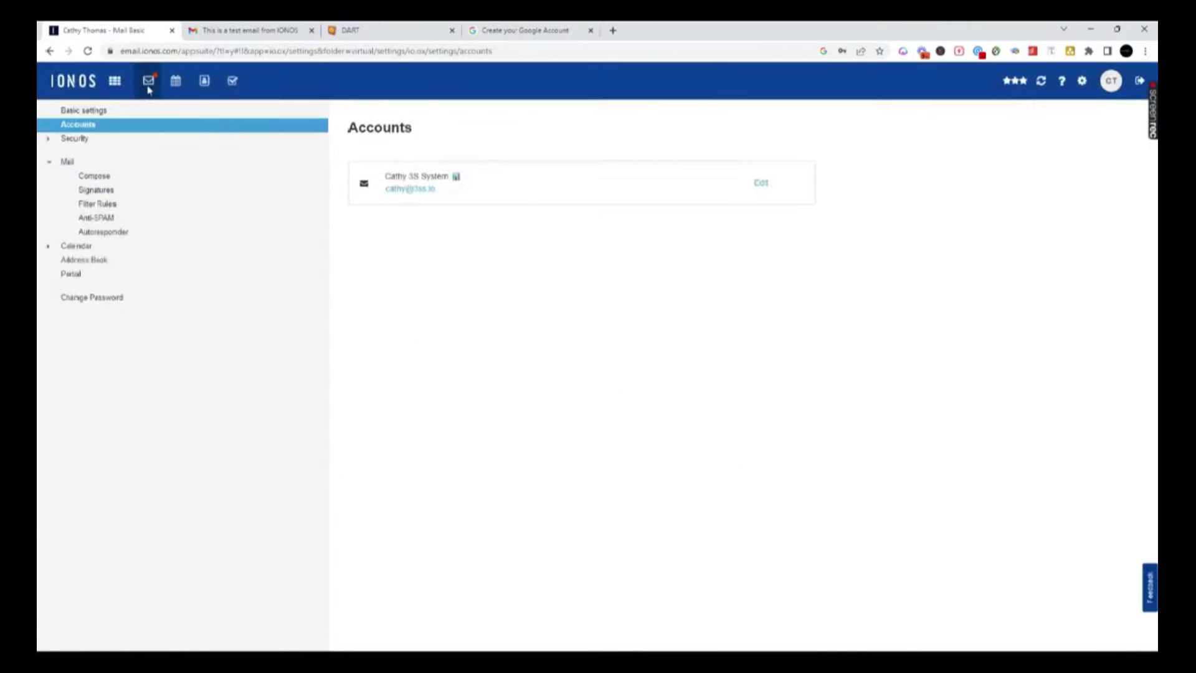
left_click(148, 81)
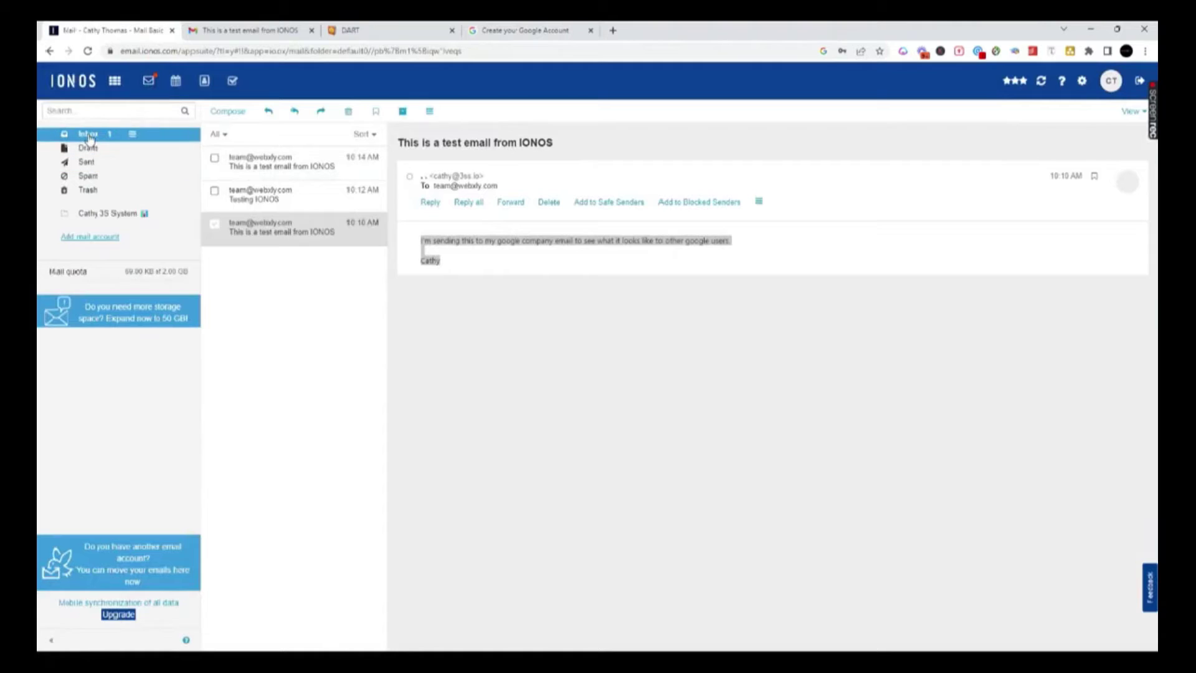
left_click(89, 135)
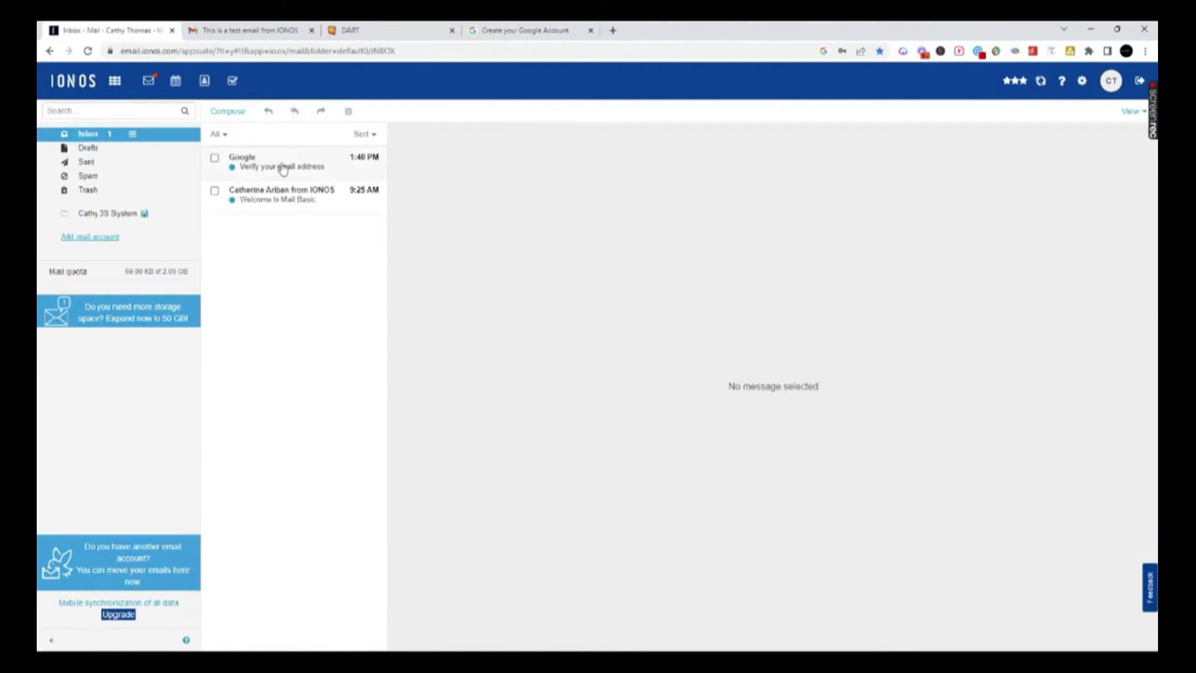
- Copy the code from Google's 'Verify your email address' message and return to sign-up
left_click(282, 167)
left_click_drag(800, 539, 747, 539)
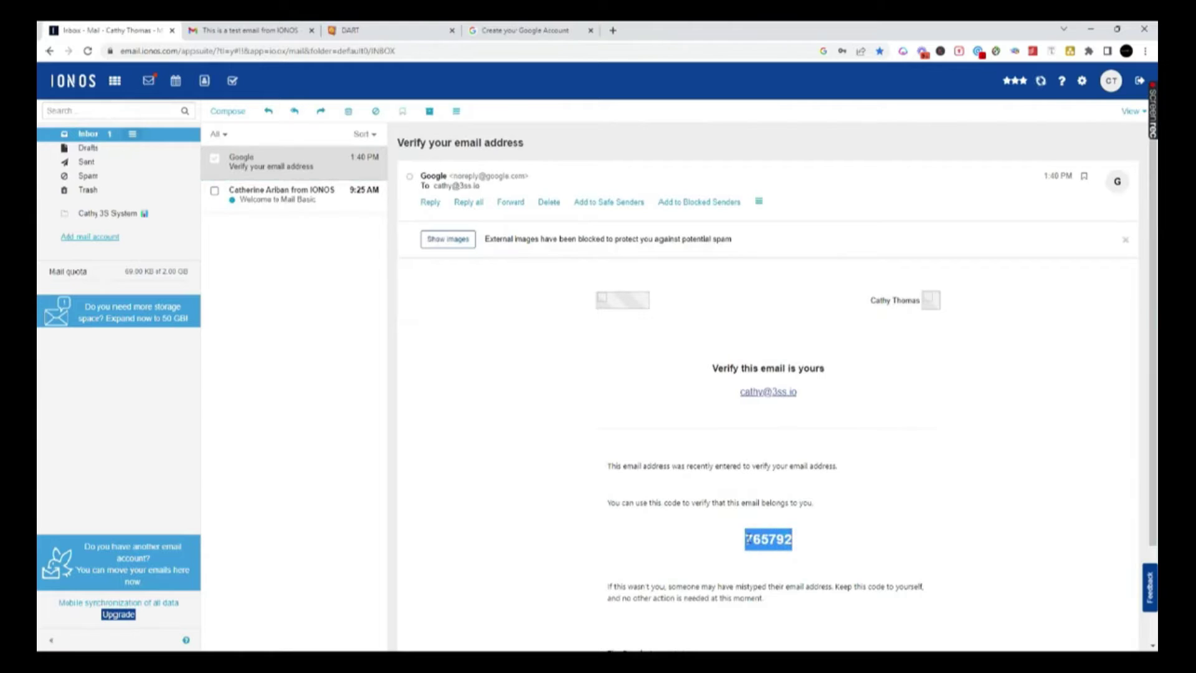
right_click(767, 537)
left_click(783, 389)
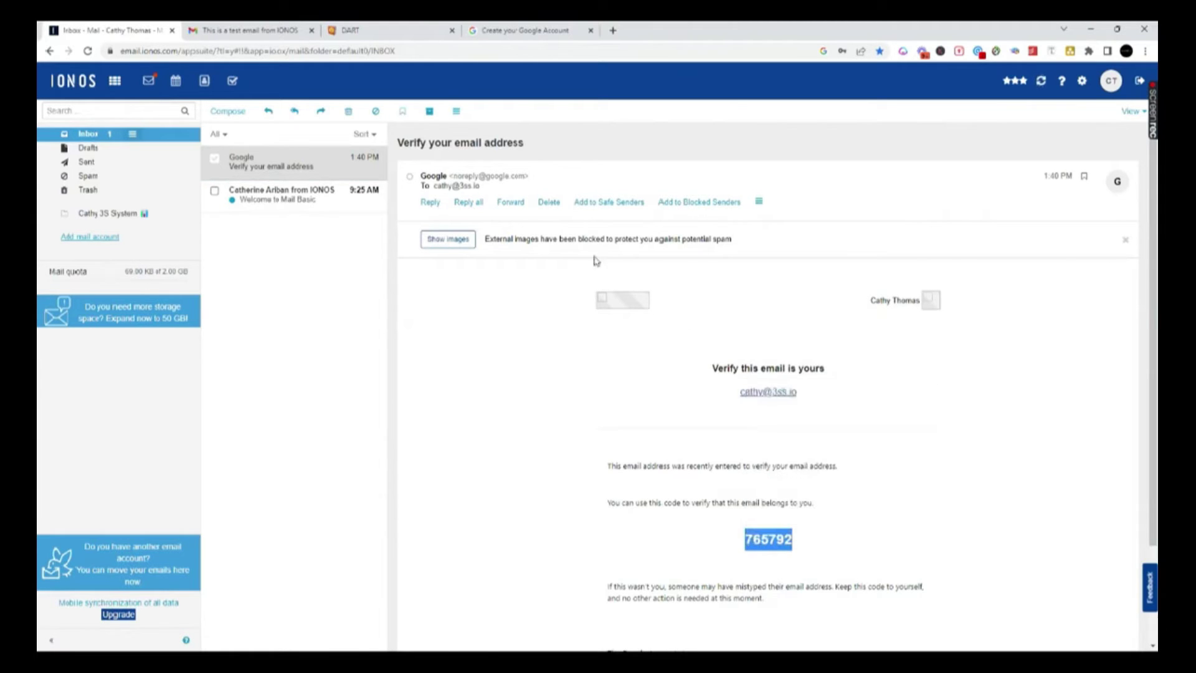
left_click(505, 33)
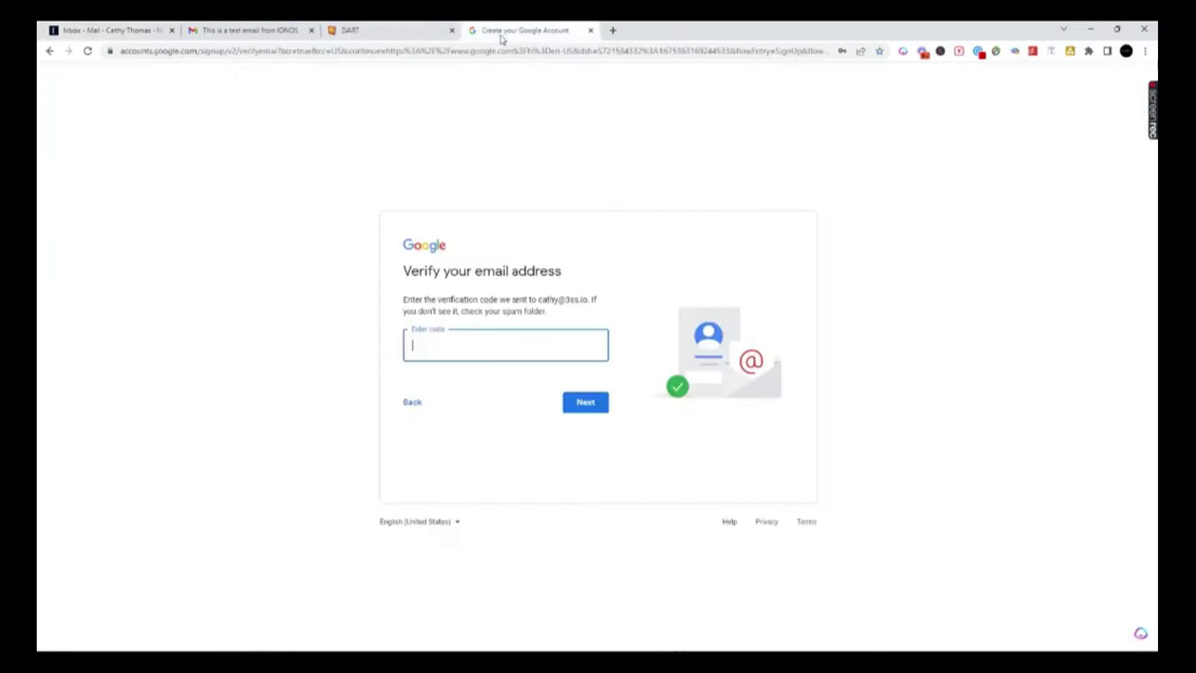
- Paste the copied verification code and confirm the email address
left_click(444, 347)
key("ctrl+v")
left_click(585, 404)
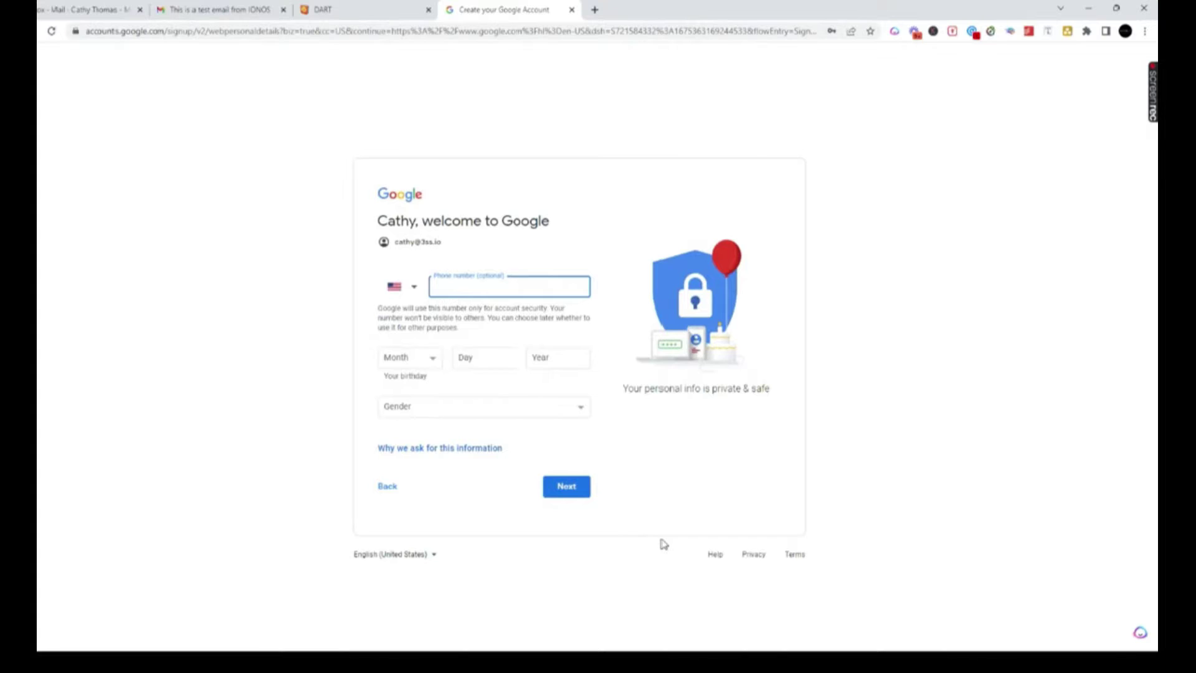
- Fill in the phone number, birthday and gender Female, and submit the details
left_click(512, 283)
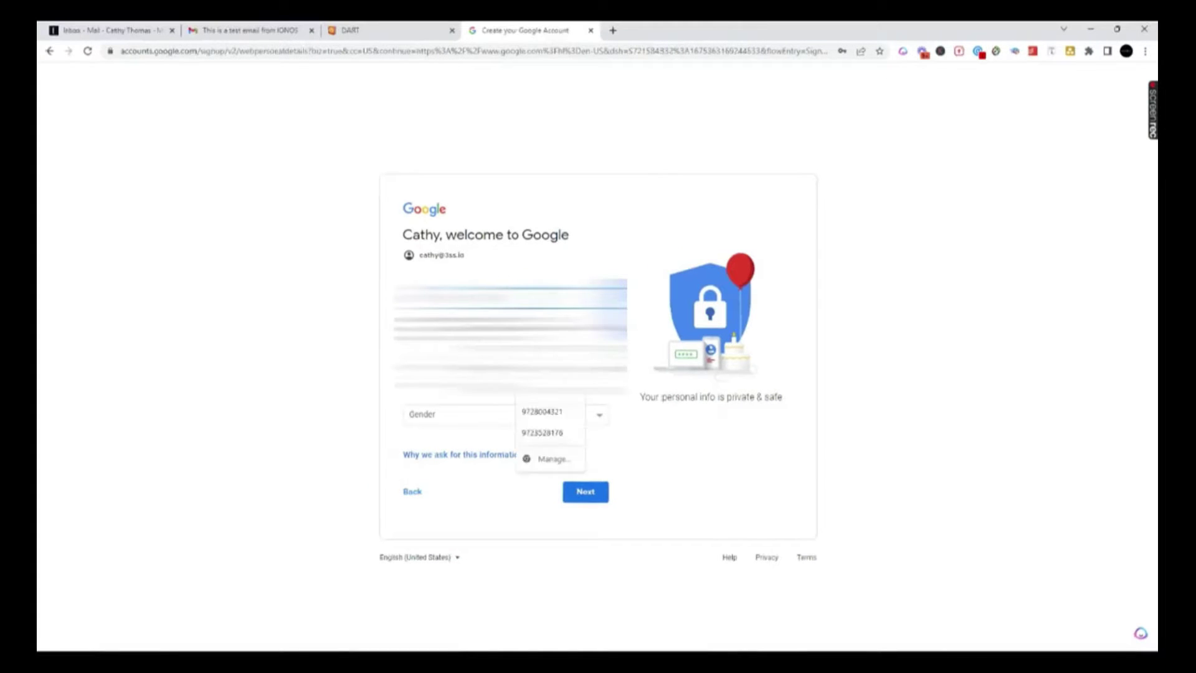
left_click(436, 377)
key("Return")
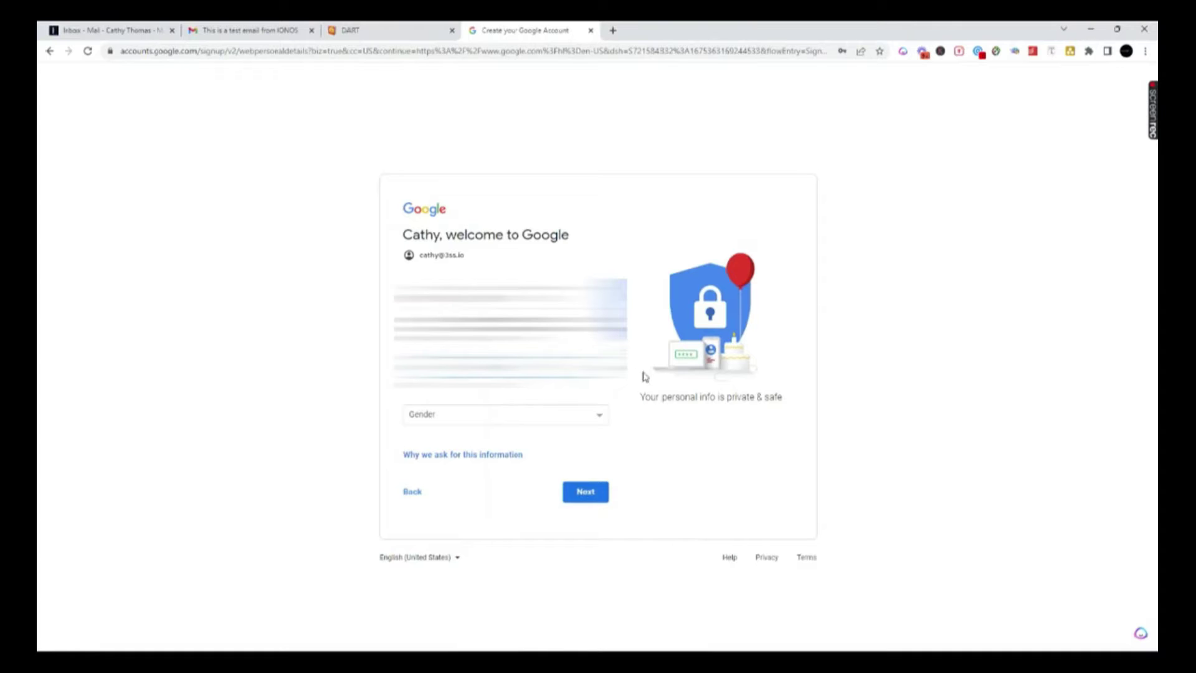
left_click(591, 498)
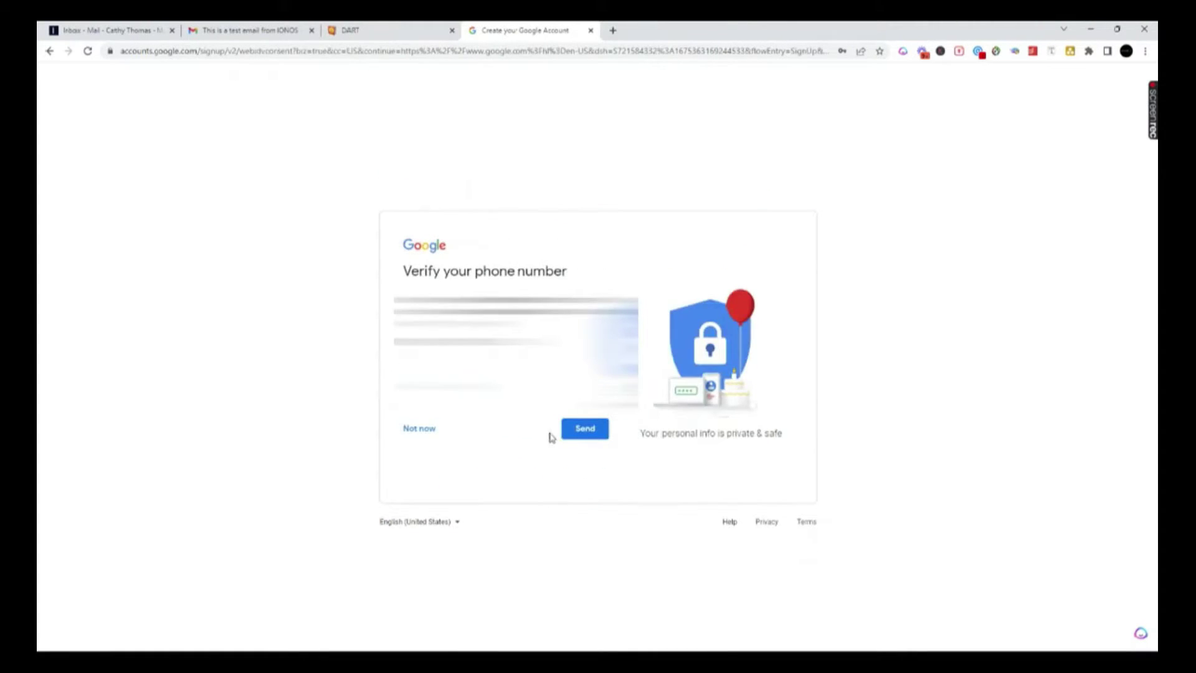
- Verify the phone number with the texted code, allow it across Google services, and accept the terms
left_click(586, 429)
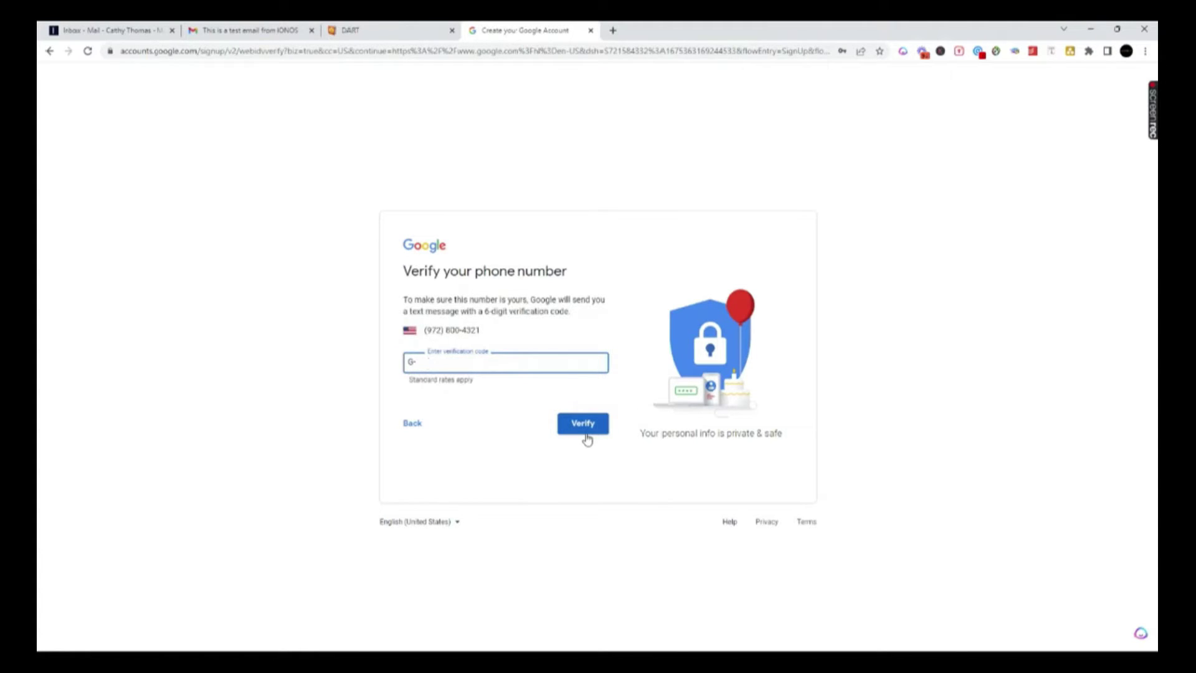
left_click(584, 426)
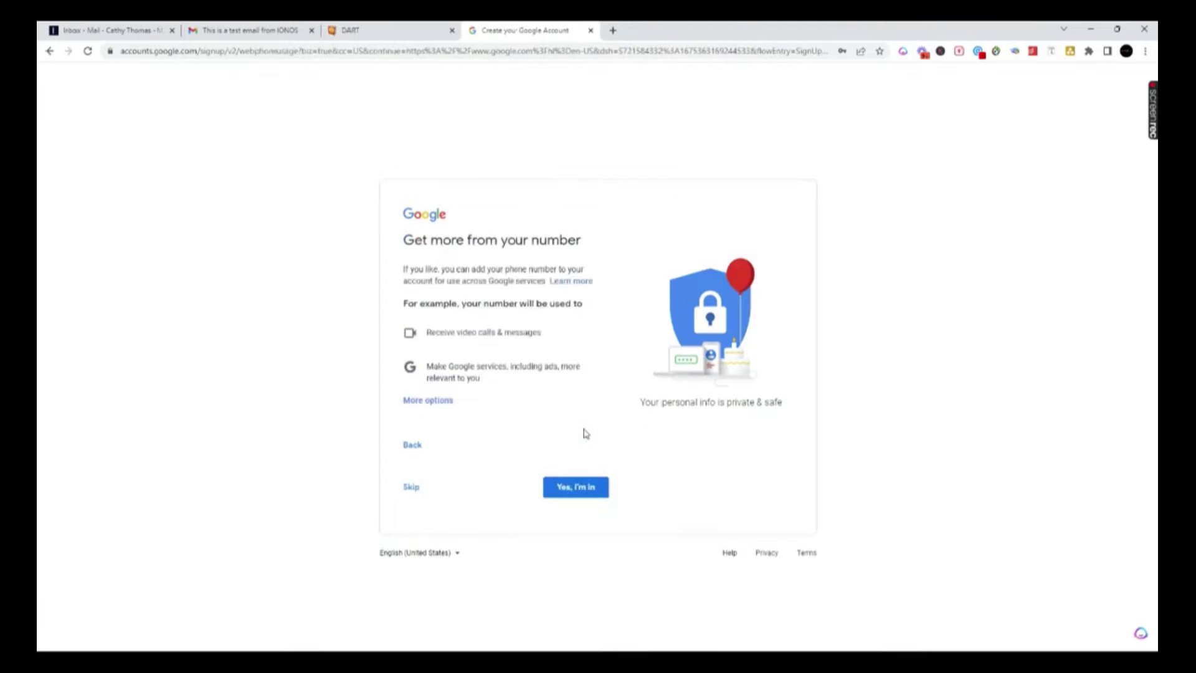
left_click(579, 495)
scroll(567, 487, "down", 6)
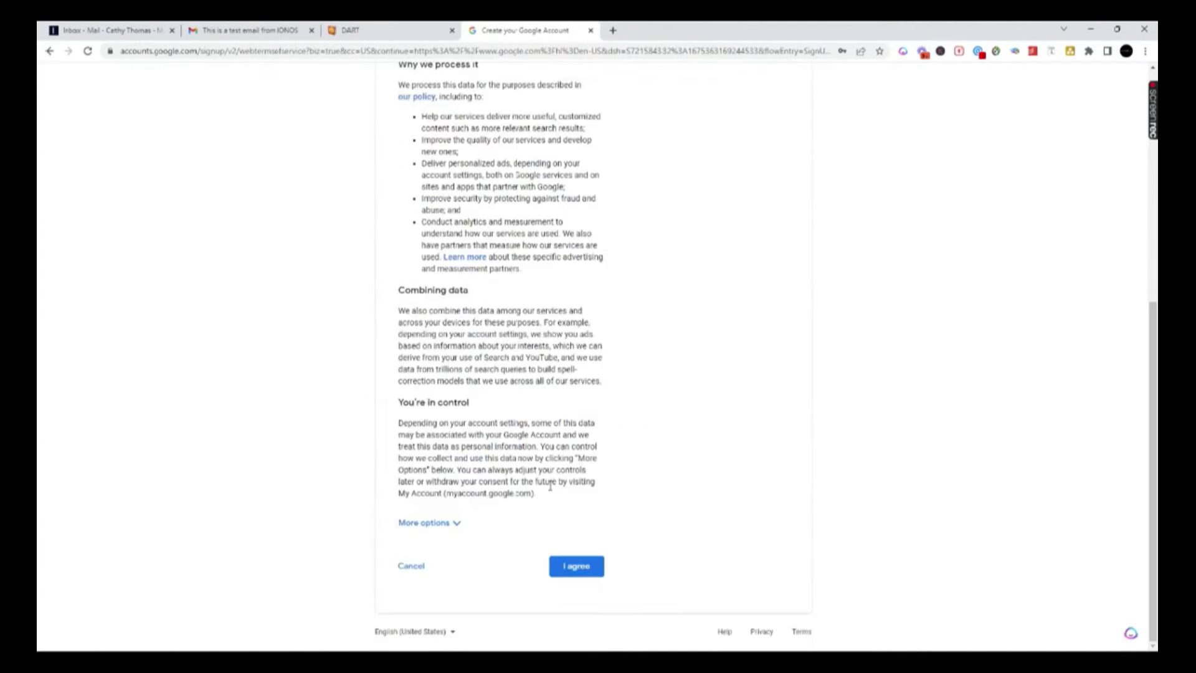
left_click(579, 566)
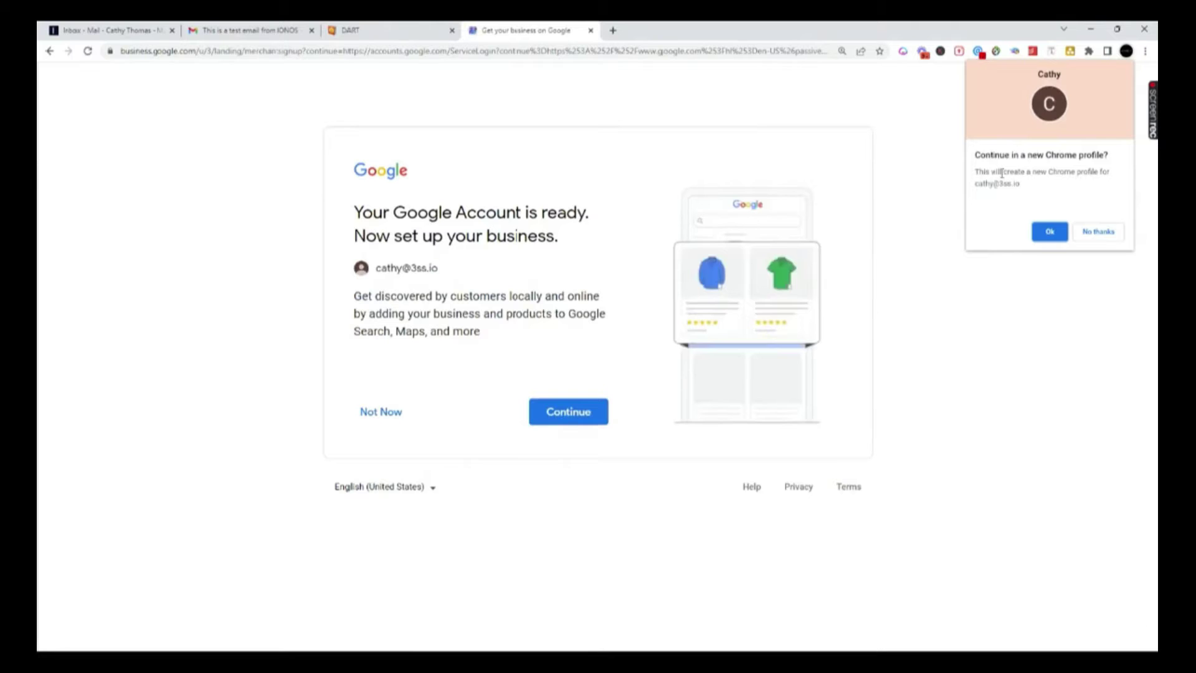
- Start the business setup, decline a new Chrome profile, enter the business name, and open the account menu
left_click(568, 413)
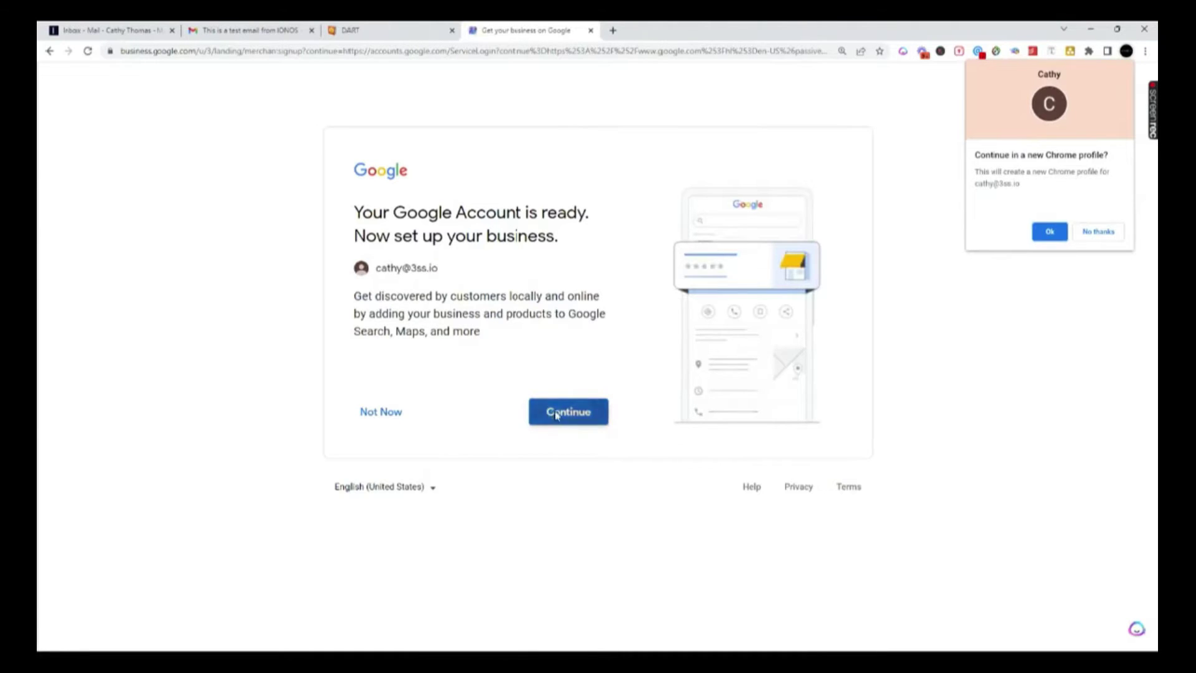
left_click(1102, 236)
left_click(740, 274)
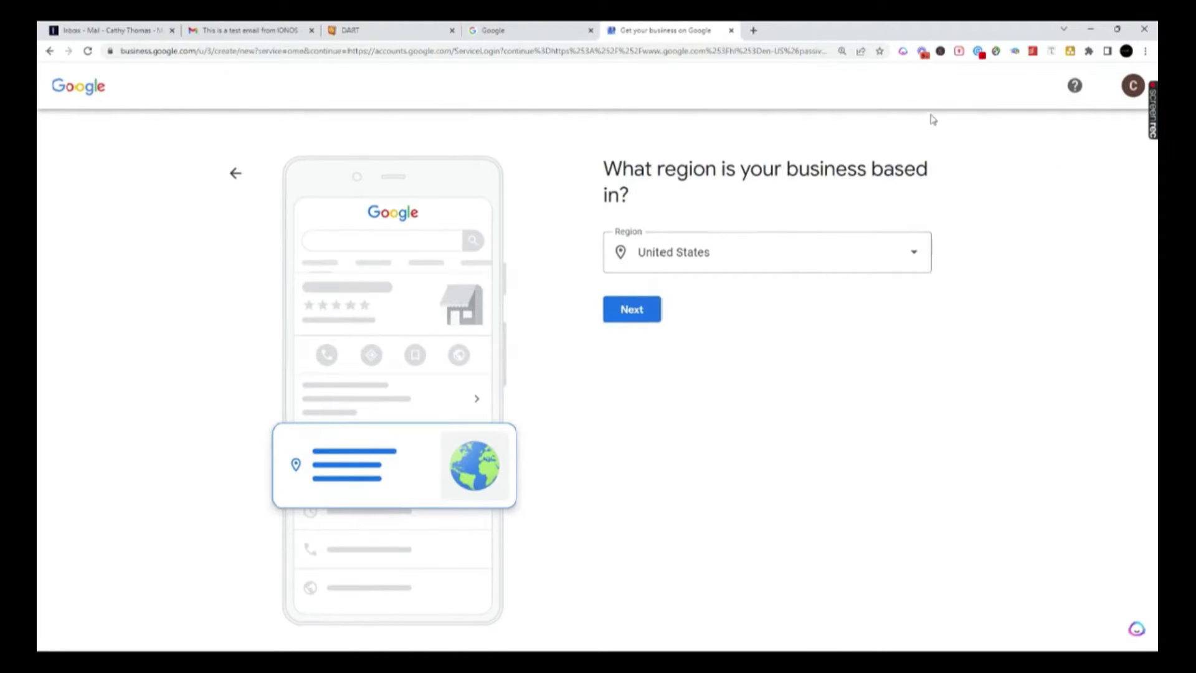
left_click(1130, 88)
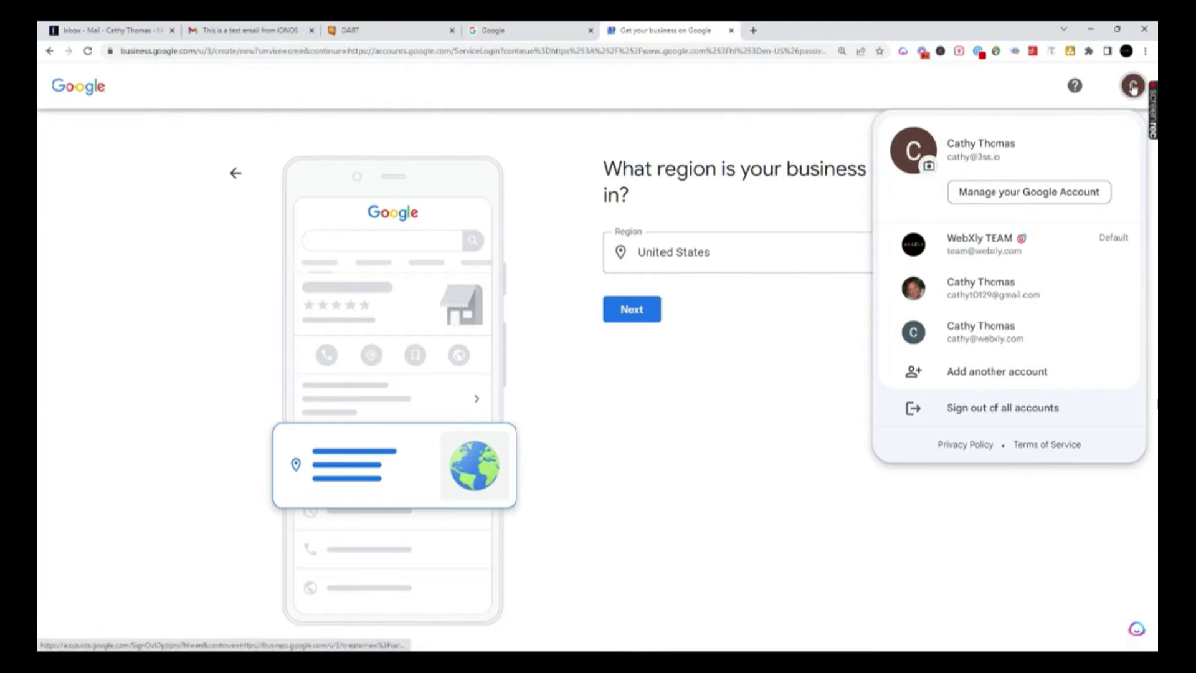
- Upload the 'cathy' cartoon avatar image from Downloads and save it as the profile picture
left_click(928, 168)
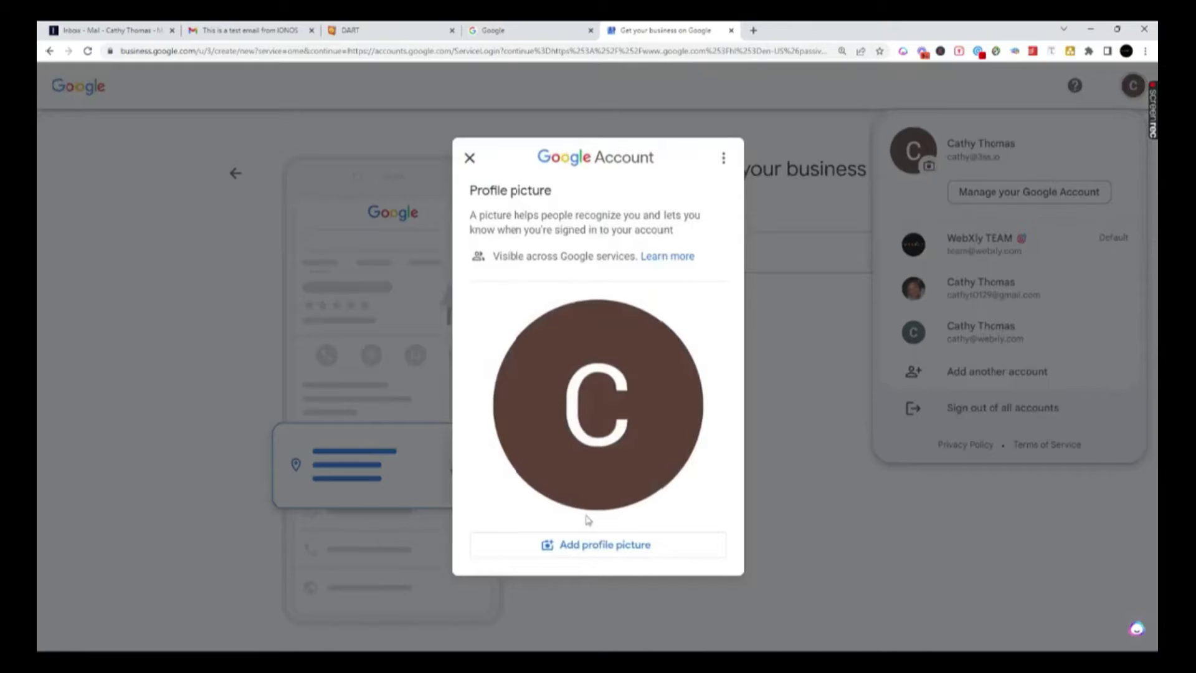
left_click(585, 543)
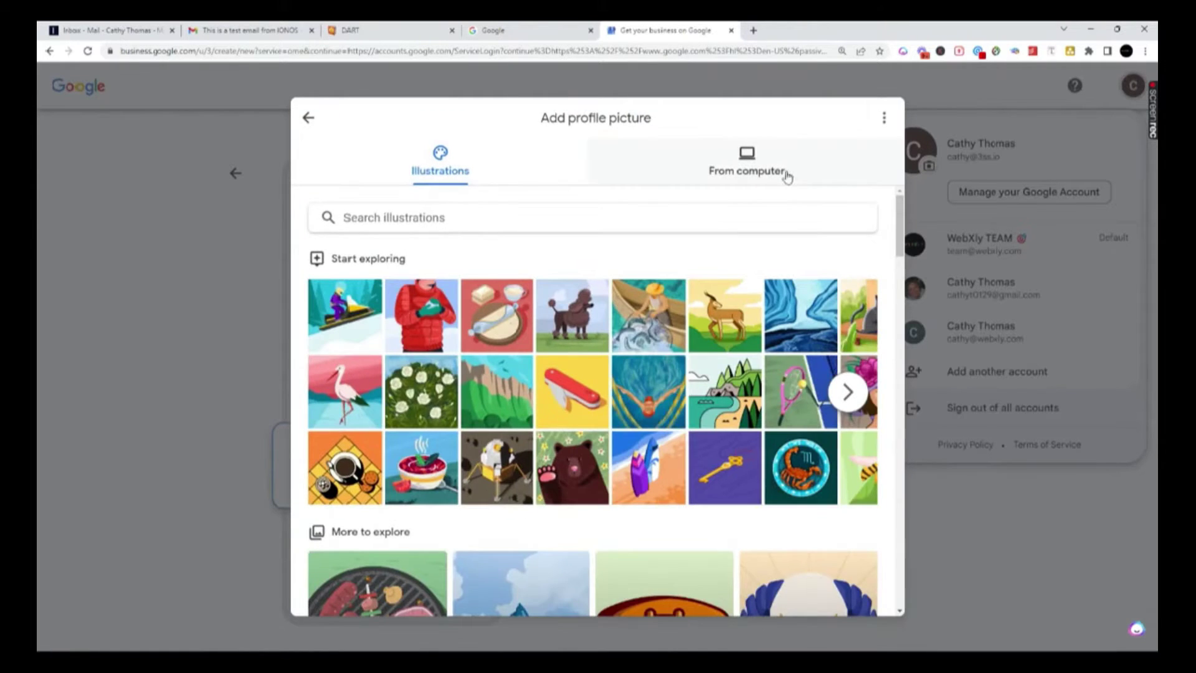
left_click(783, 175)
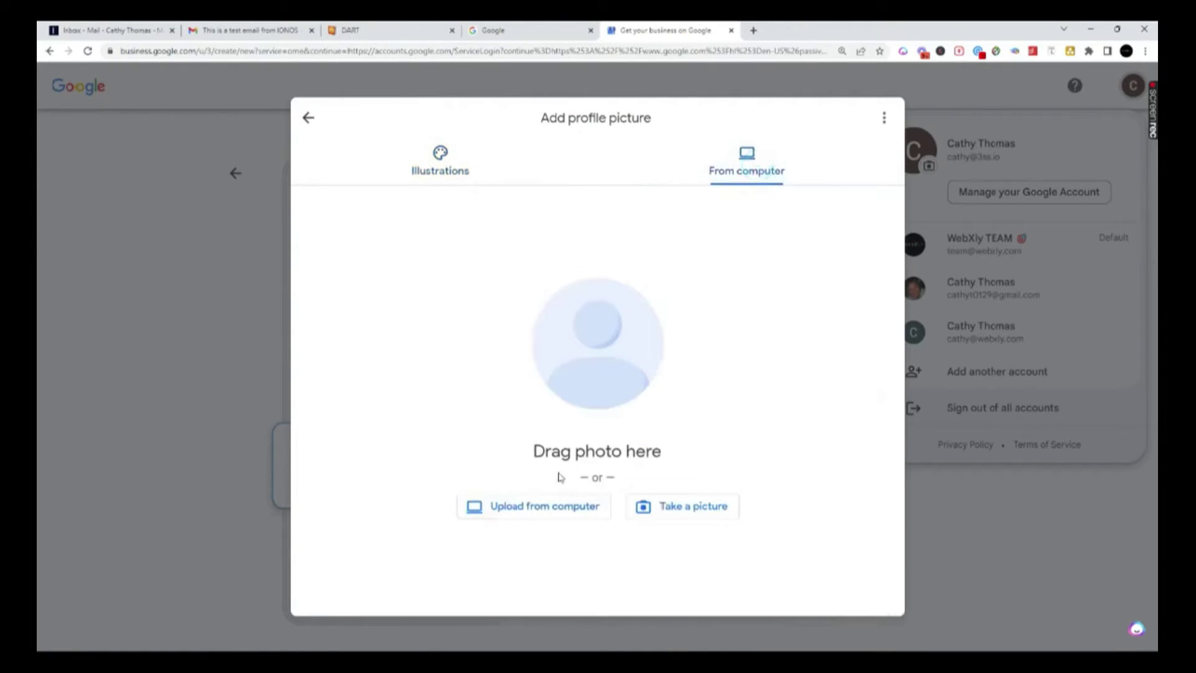
left_click(552, 477)
left_click(526, 56)
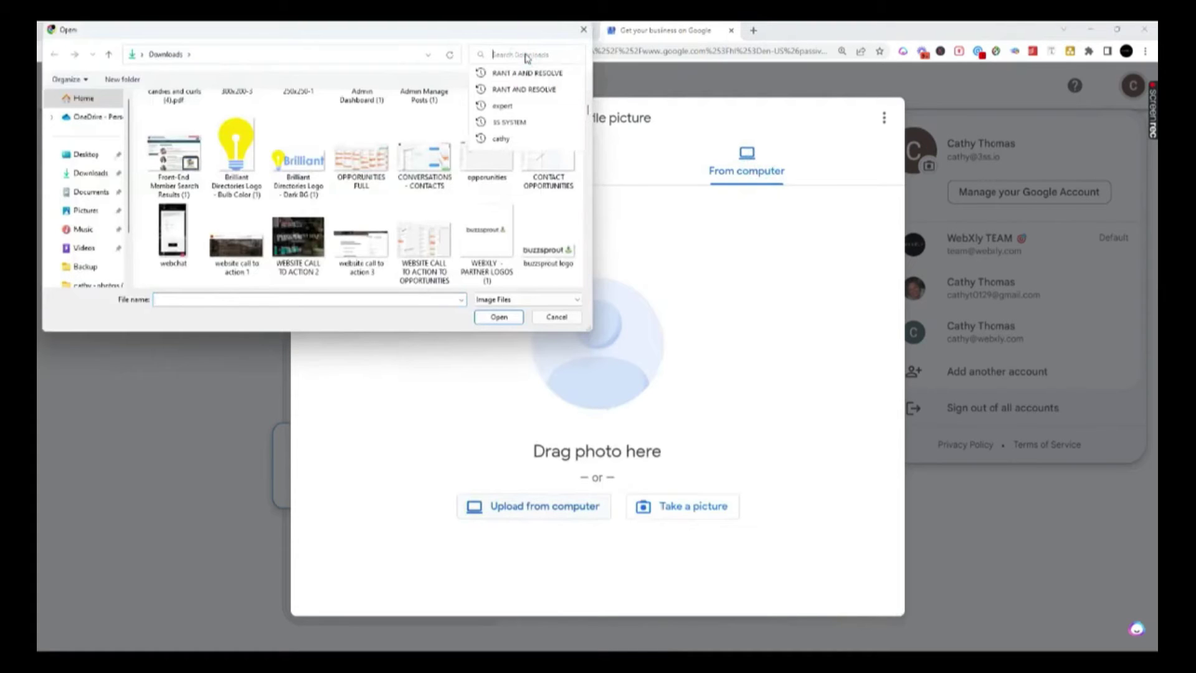
type("cathy")
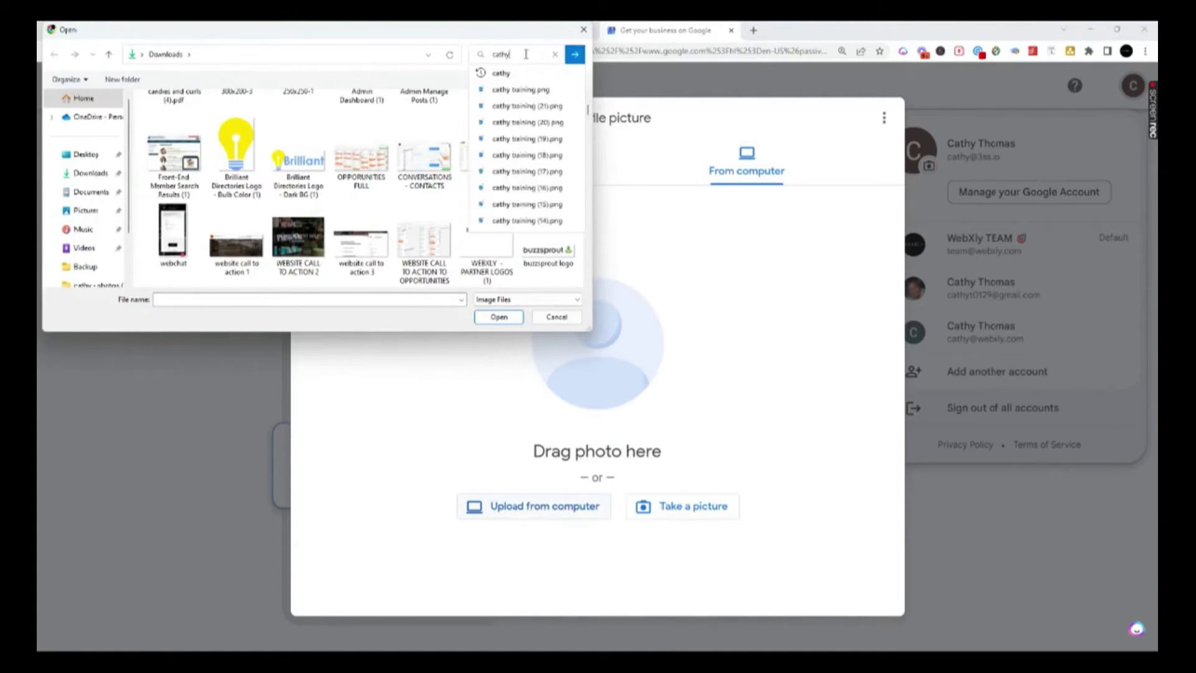
left_click(574, 55)
double_click(352, 106)
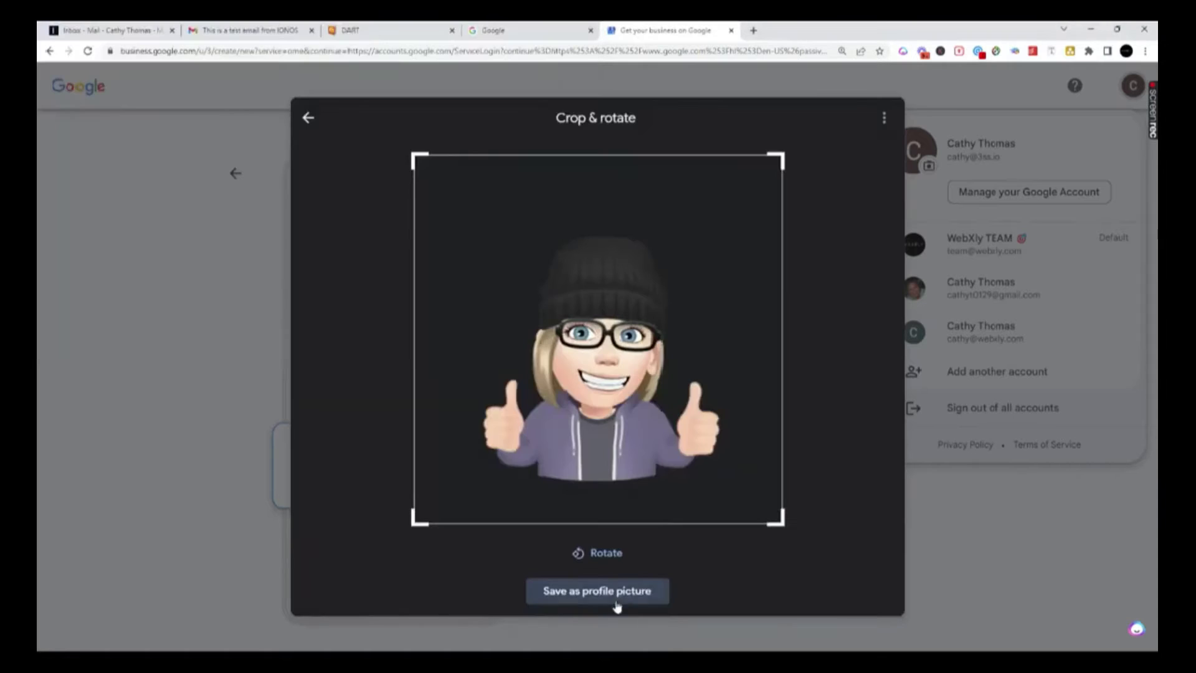
left_click(573, 596)
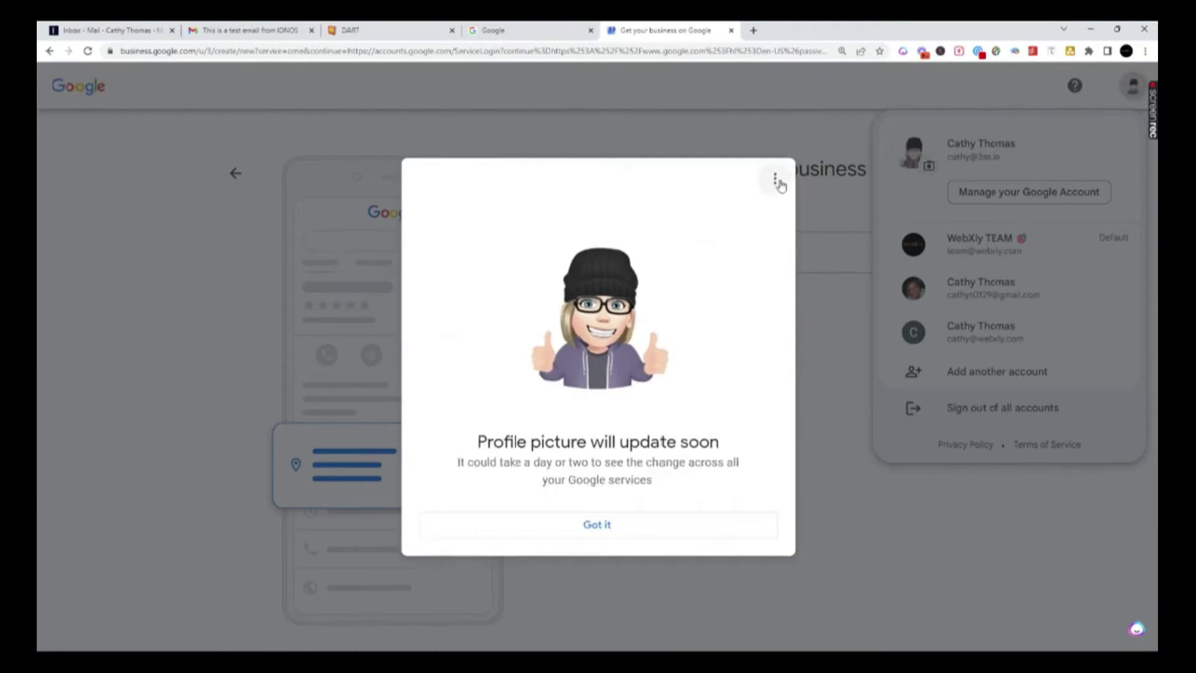
left_click(622, 525)
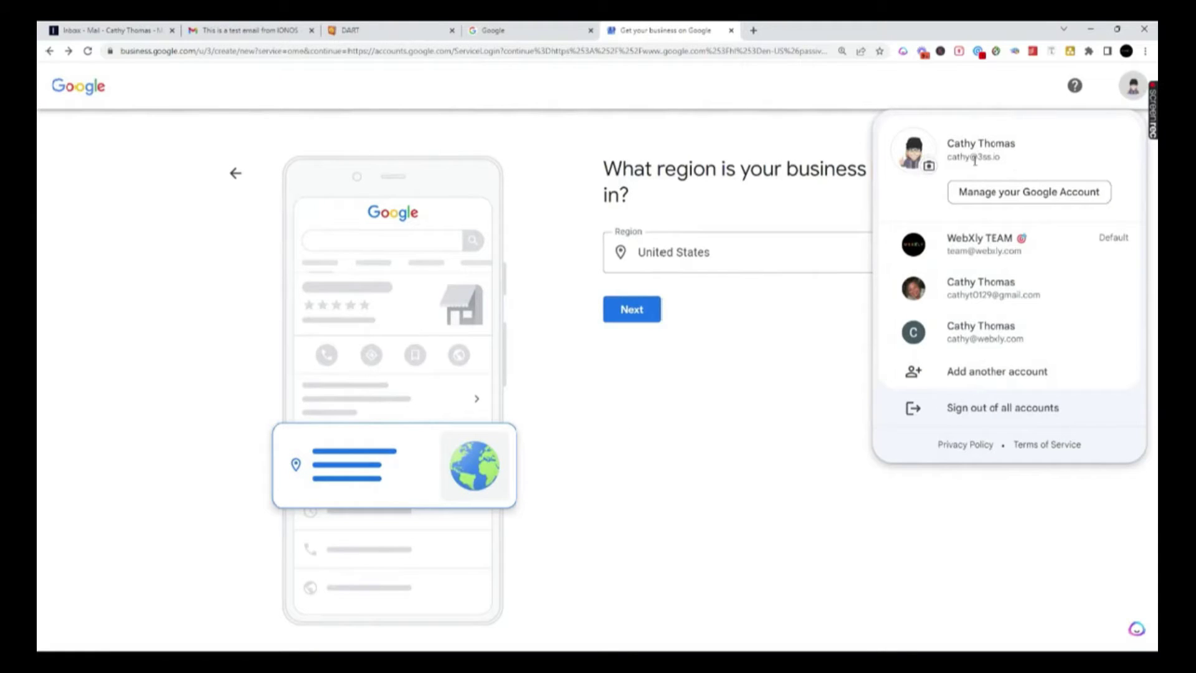
- Open Manage your Google Account and look through the Payments & subscriptions page
left_click(1048, 192)
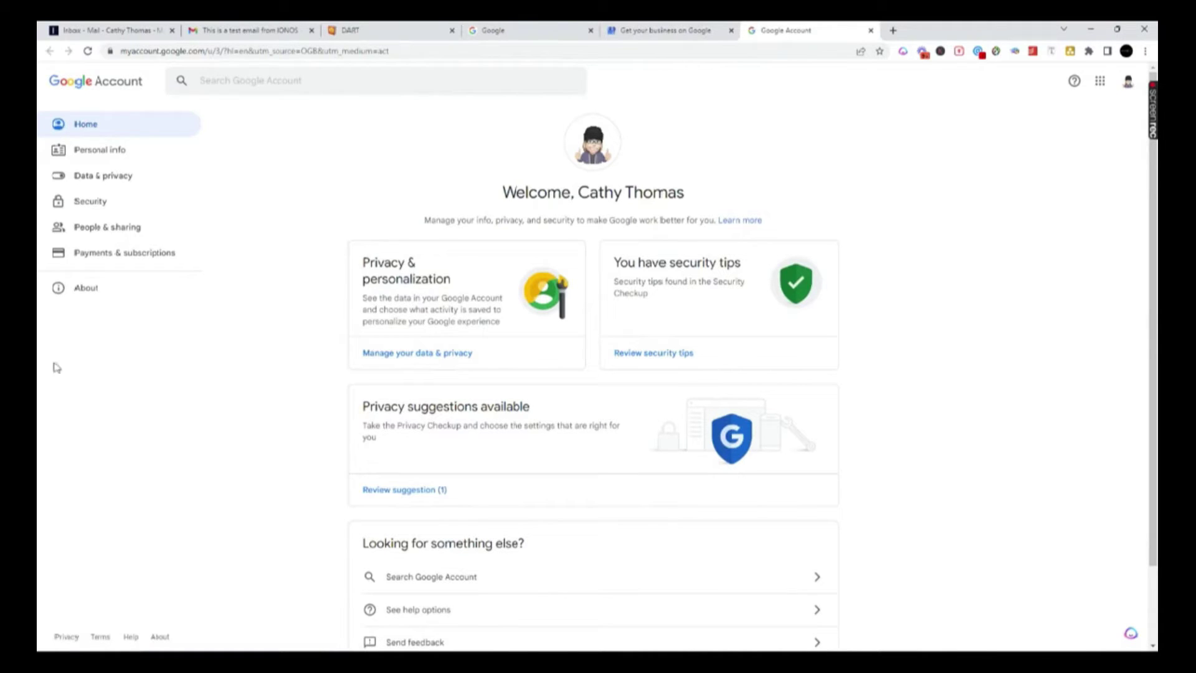
left_click(99, 256)
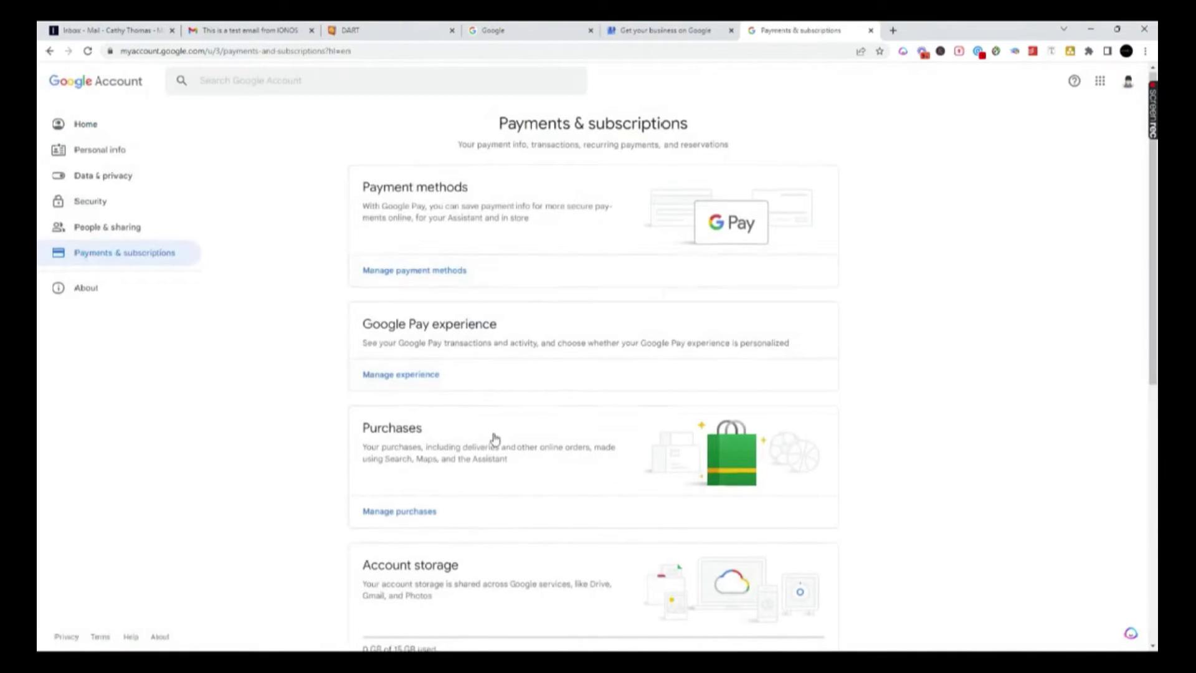
scroll(494, 439, "down", 8)
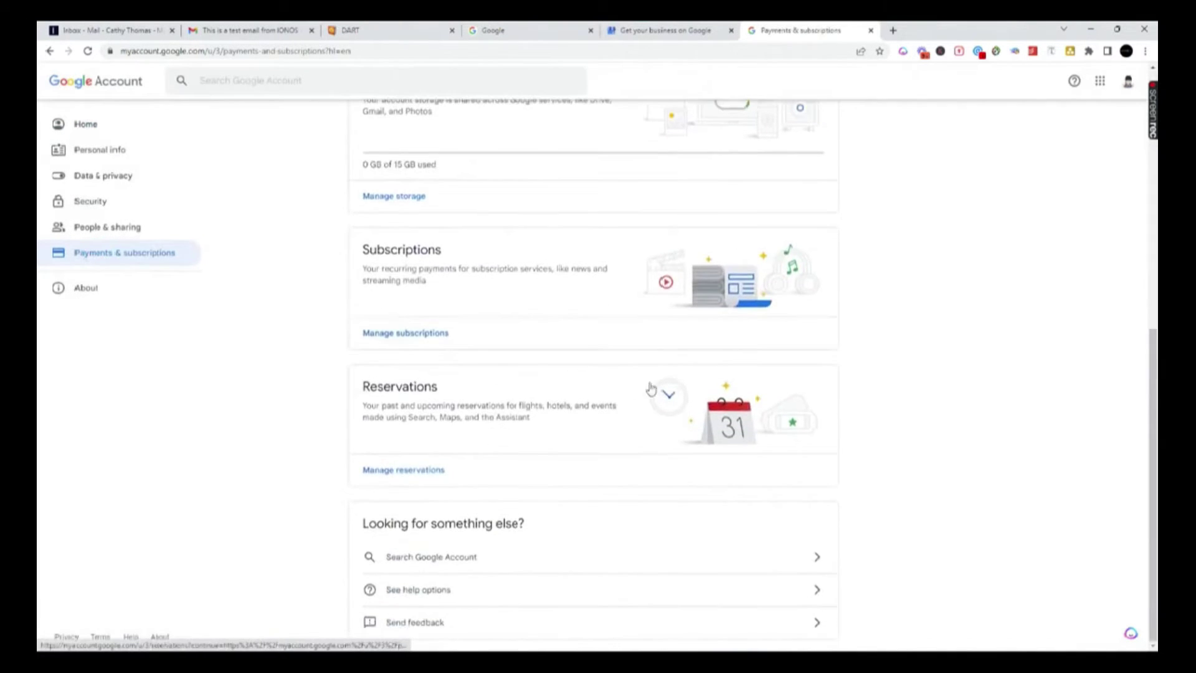
scroll(363, 488, "up", 7)
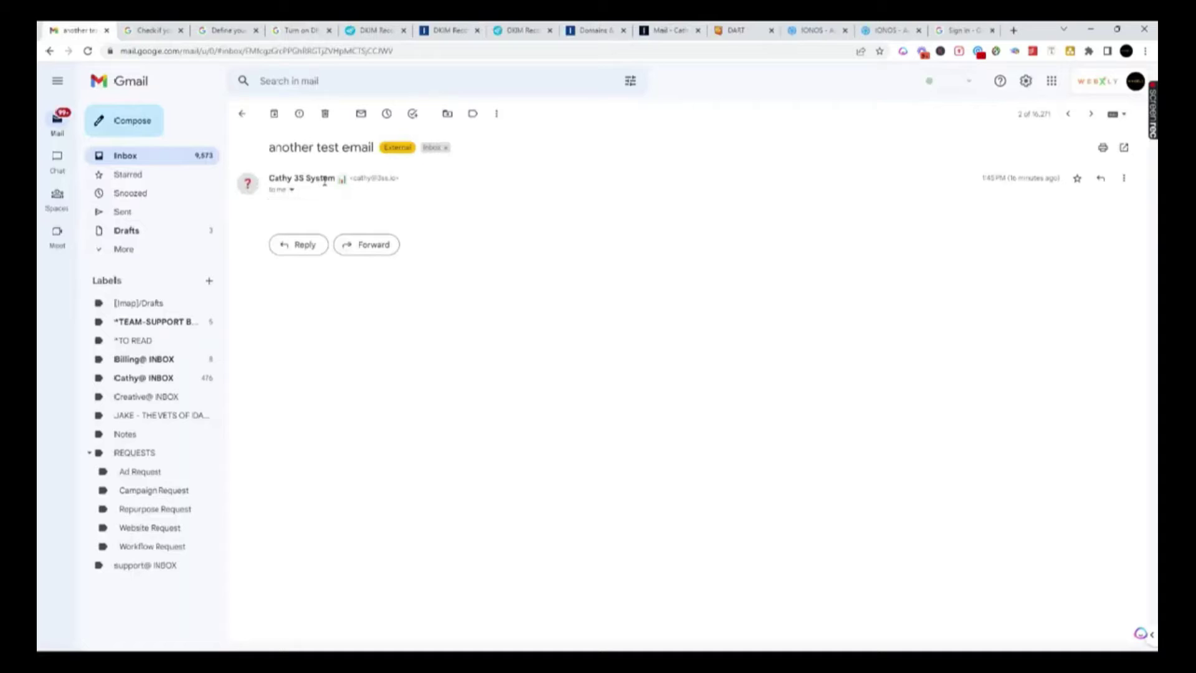
- Show the test email's sender details and open the help article about the unverified-sender question mark
left_click(291, 190)
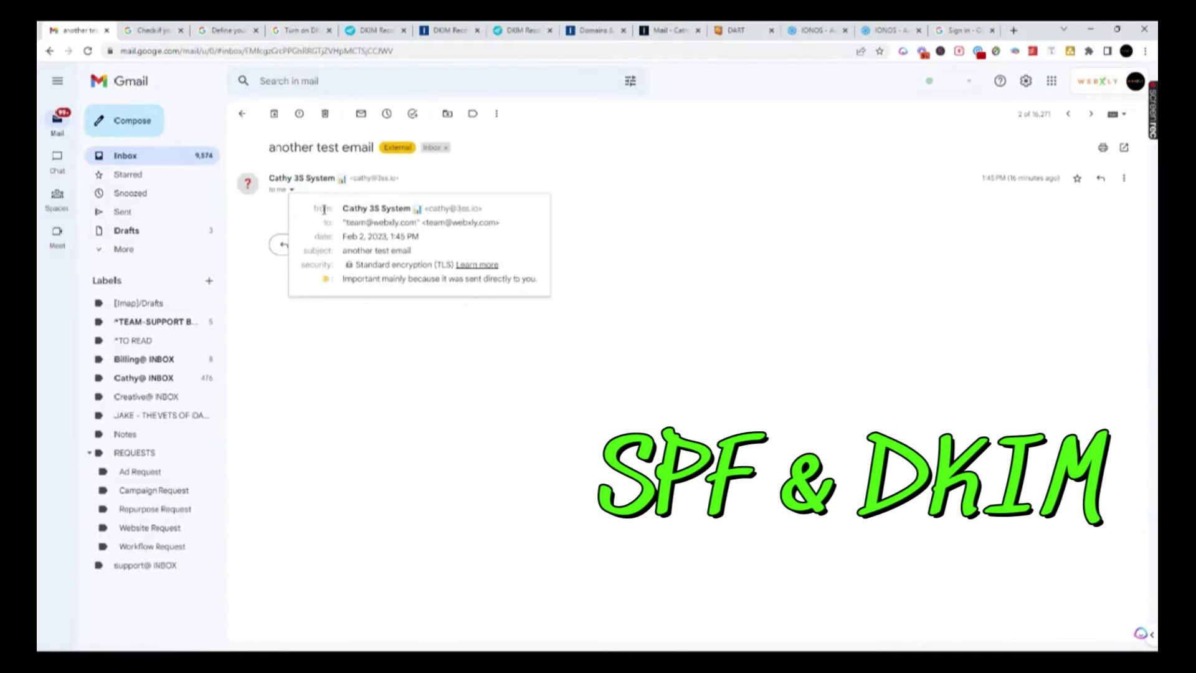
mouse_move(249, 186)
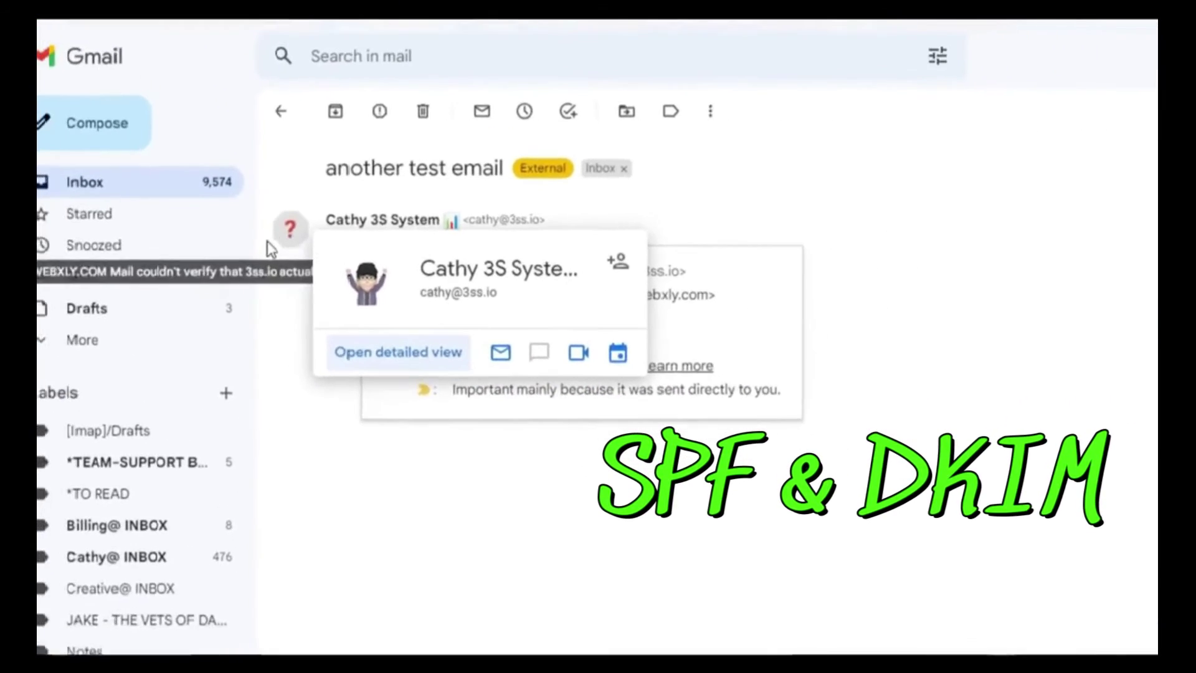
left_click(277, 223)
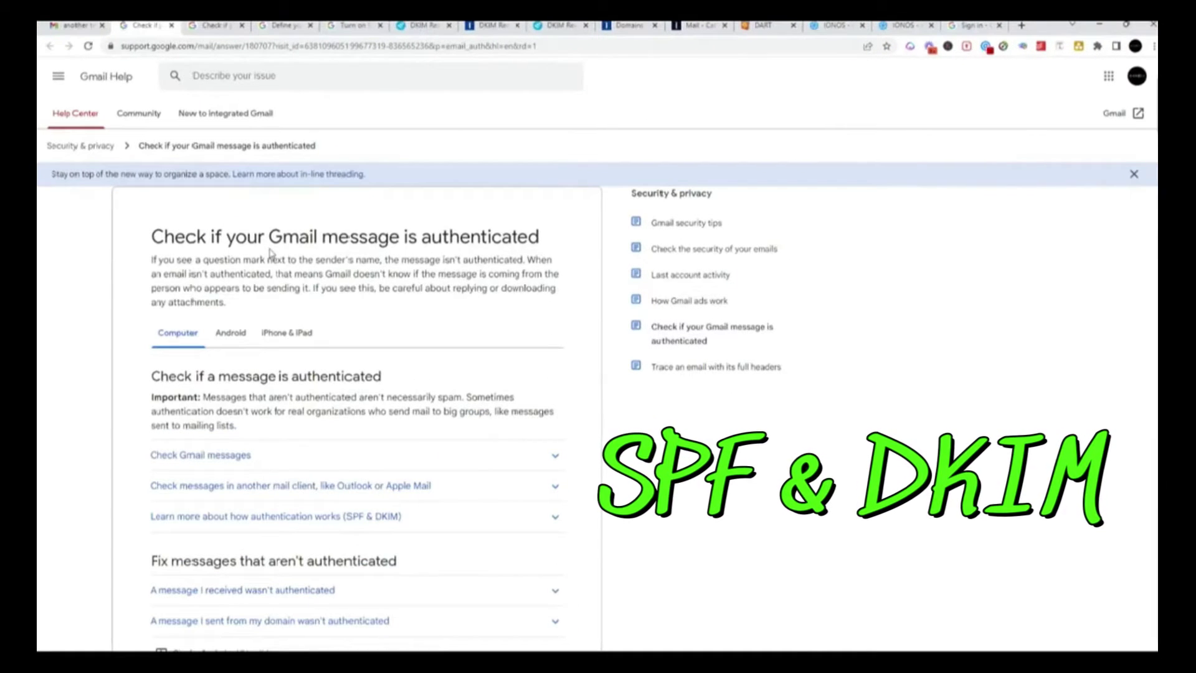
- Expand the explanation of SPF and DKIM and open the help page on defining an SPF record
scroll(231, 275, "down", 3)
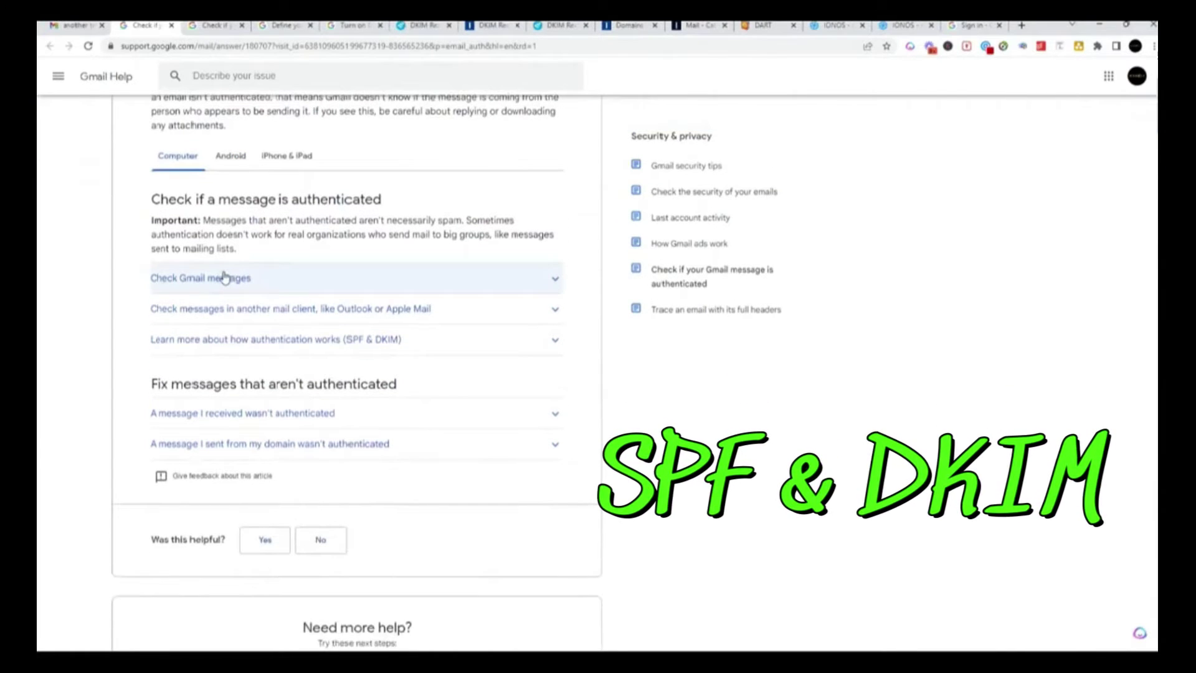
scroll(224, 277, "up", 3)
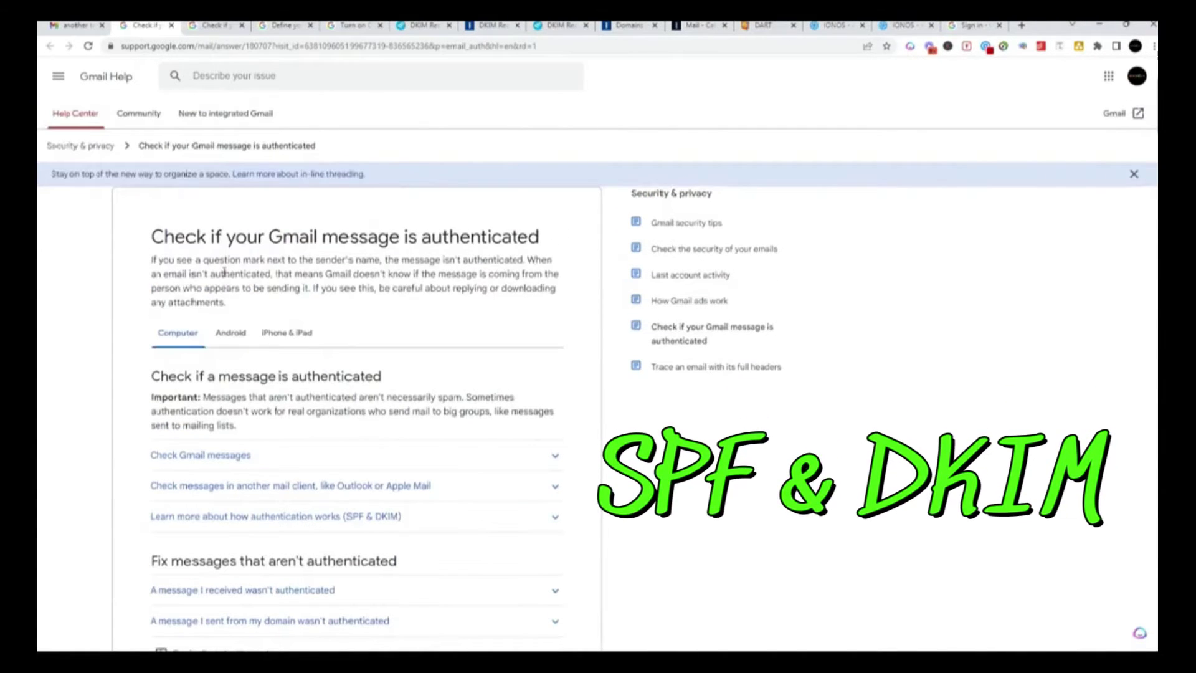
scroll(224, 272, "down", 5)
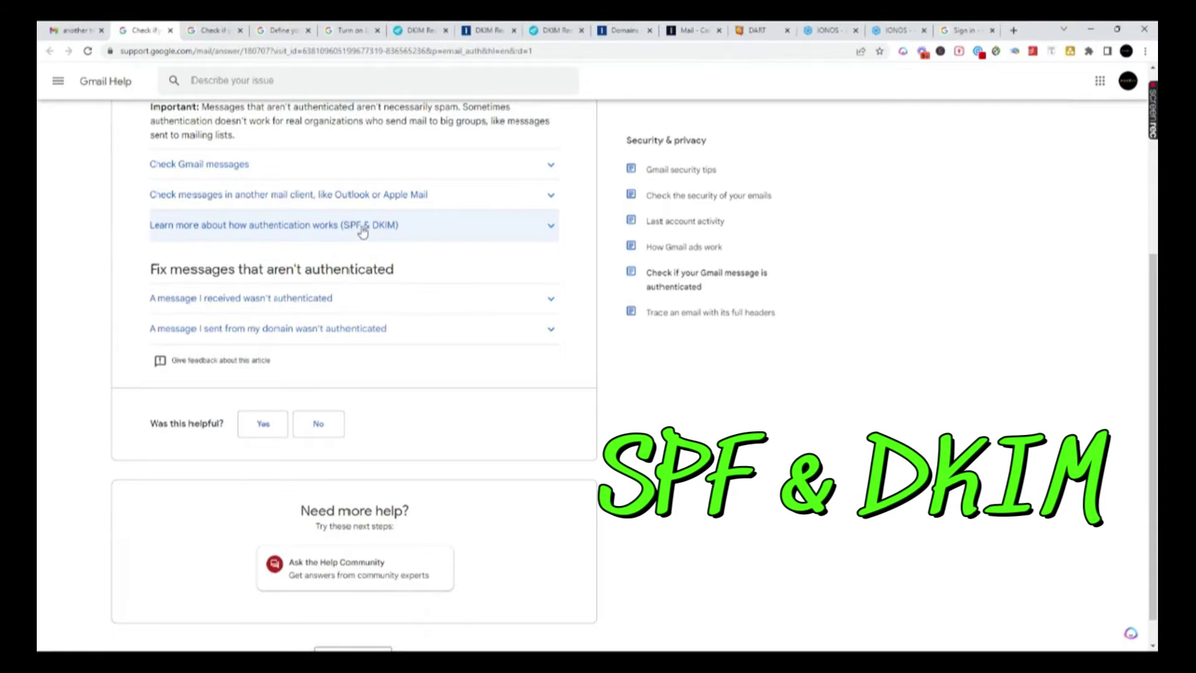
left_click(547, 232)
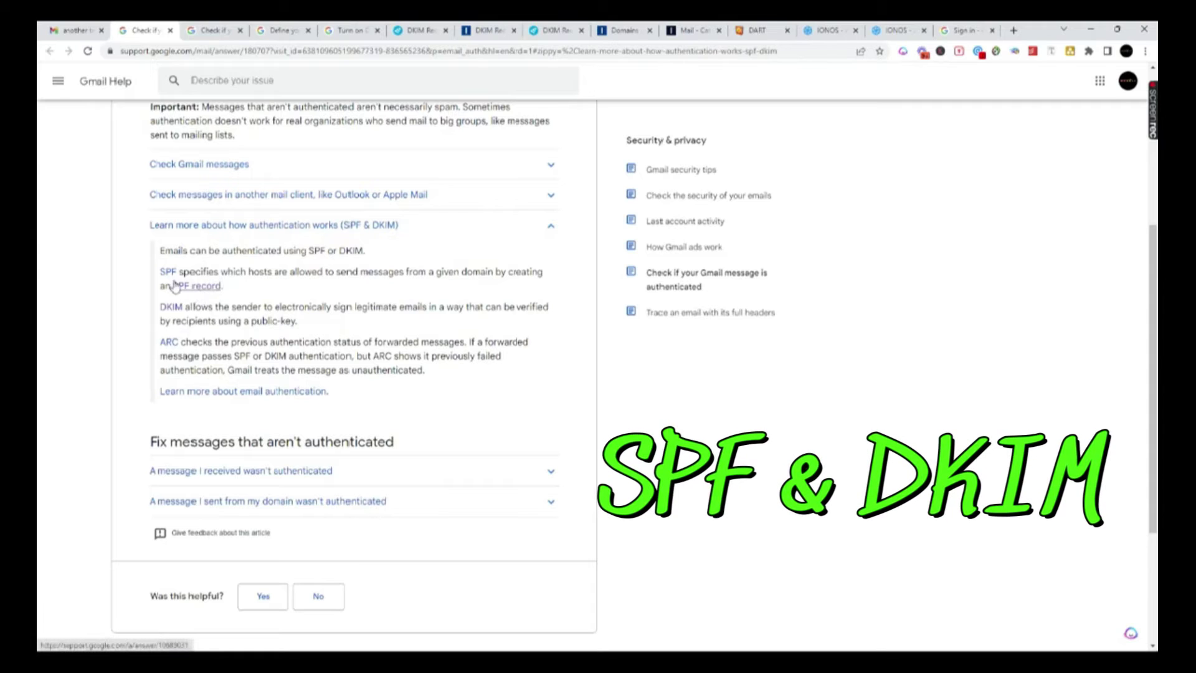
left_click(195, 288)
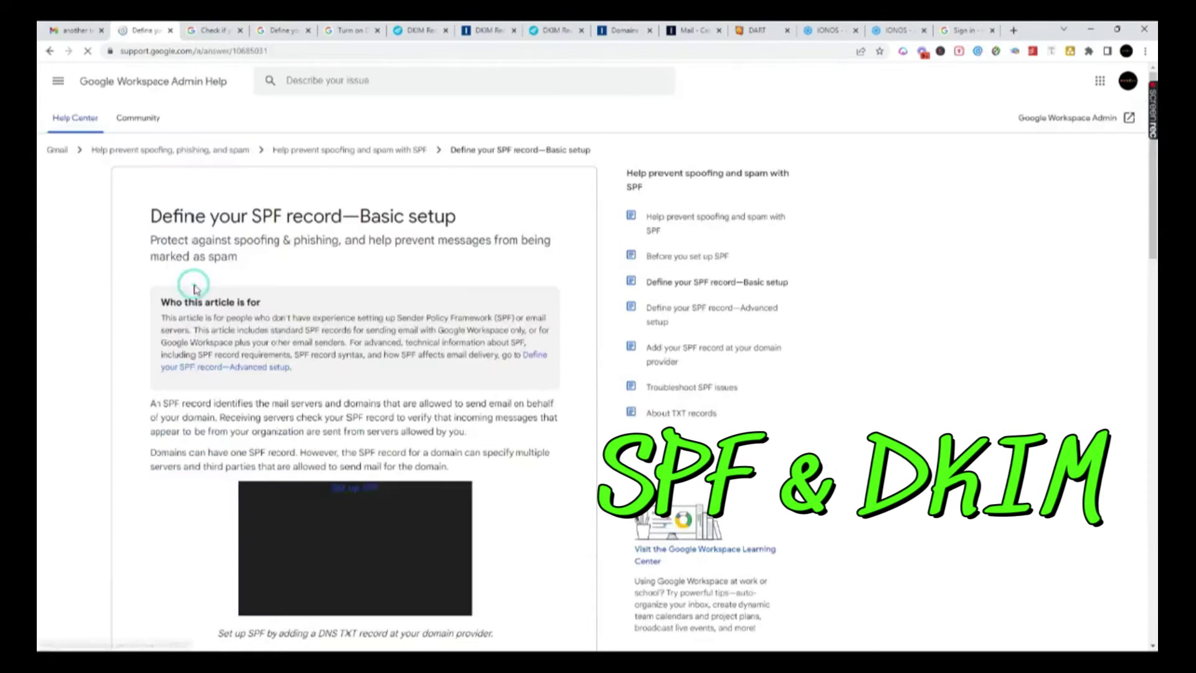
- Select the Google Workspace-only SPF value v=spf1 include:_spf.google.com ~all and return to IONOS
scroll(332, 330, "down", 6)
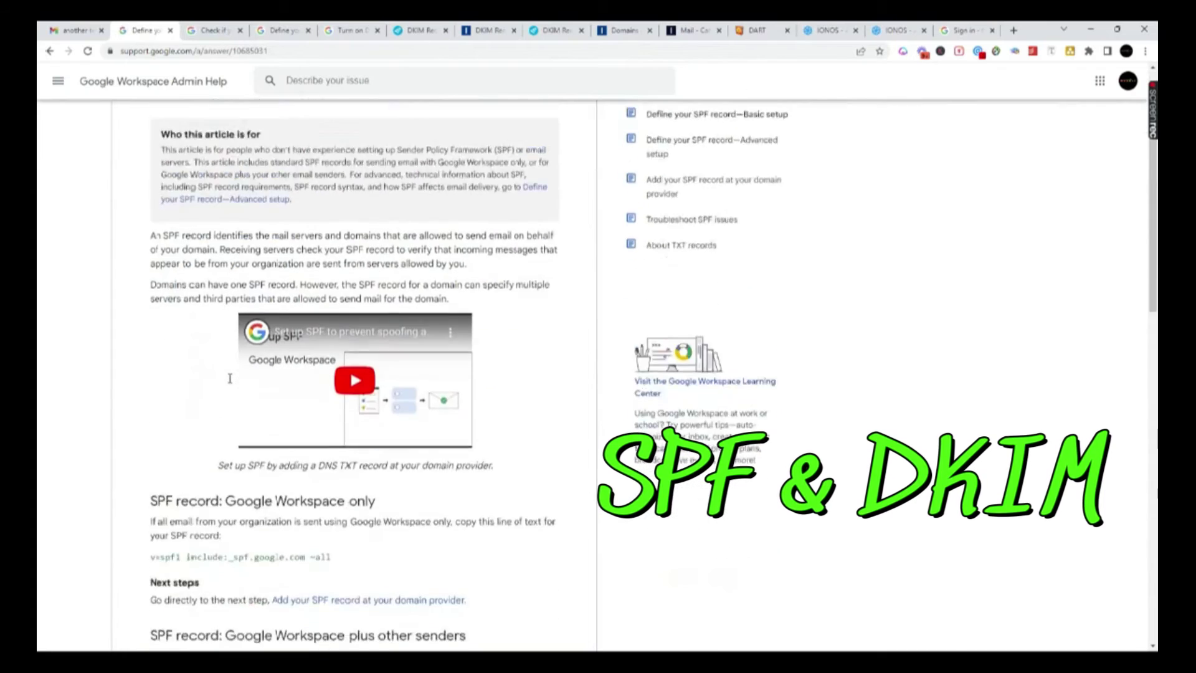
scroll(397, 404, "down", 1)
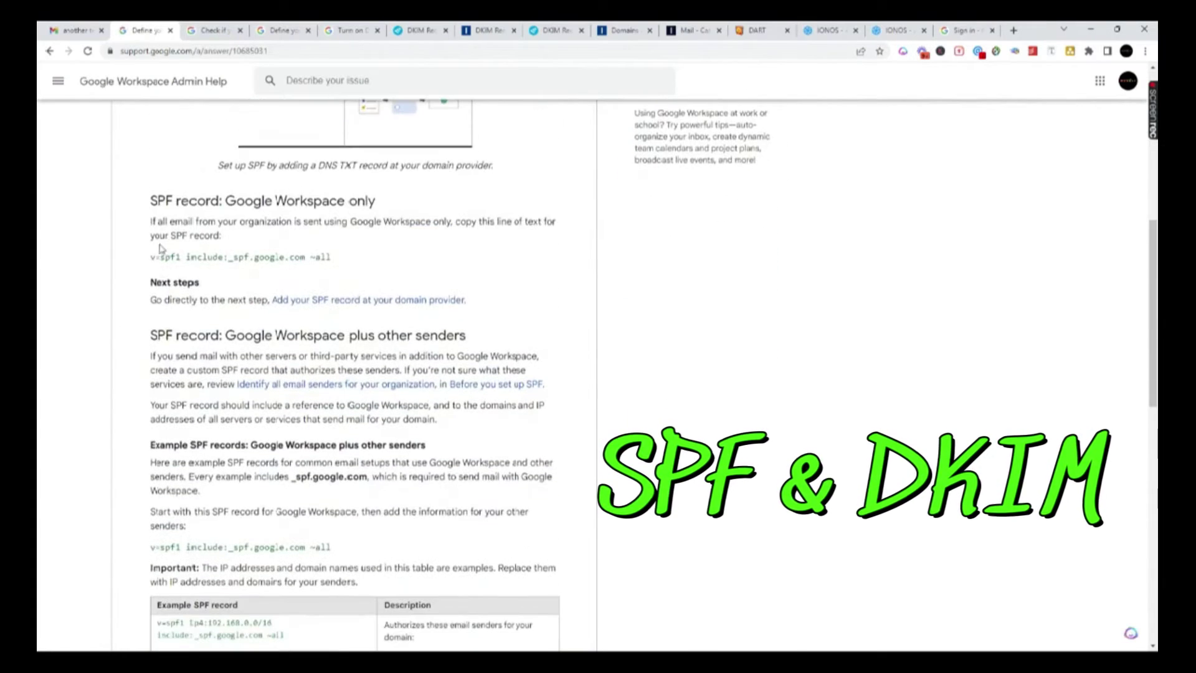
left_click_drag(152, 257, 339, 259)
key("ctrl+c")
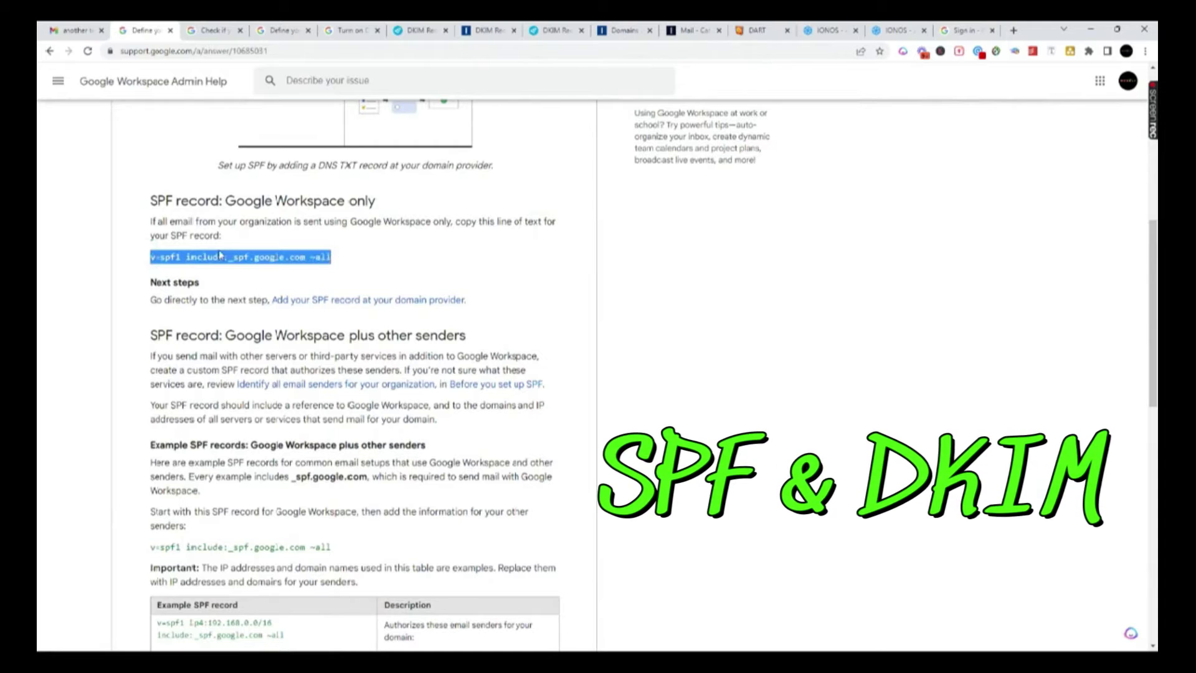
left_click(620, 32)
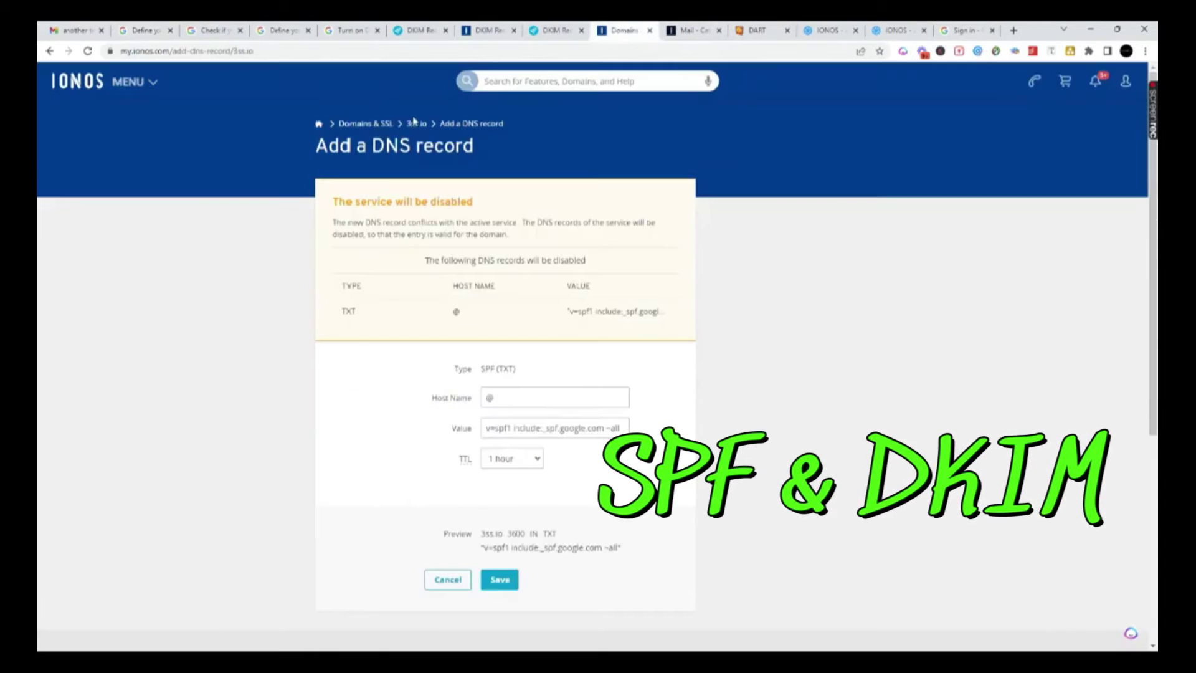
- Save an SPF (TXT) record for 3ss.io with host @ and value v=spf1 include:_spf.google.com ~all
left_click(463, 124)
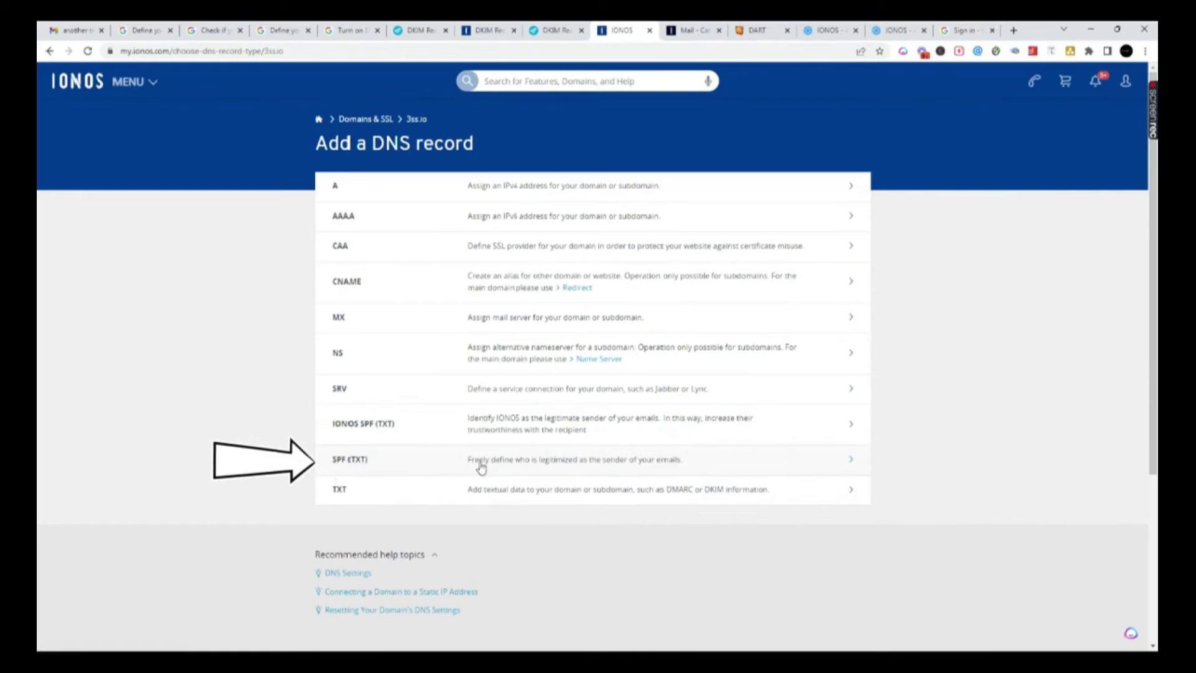
left_click(850, 462)
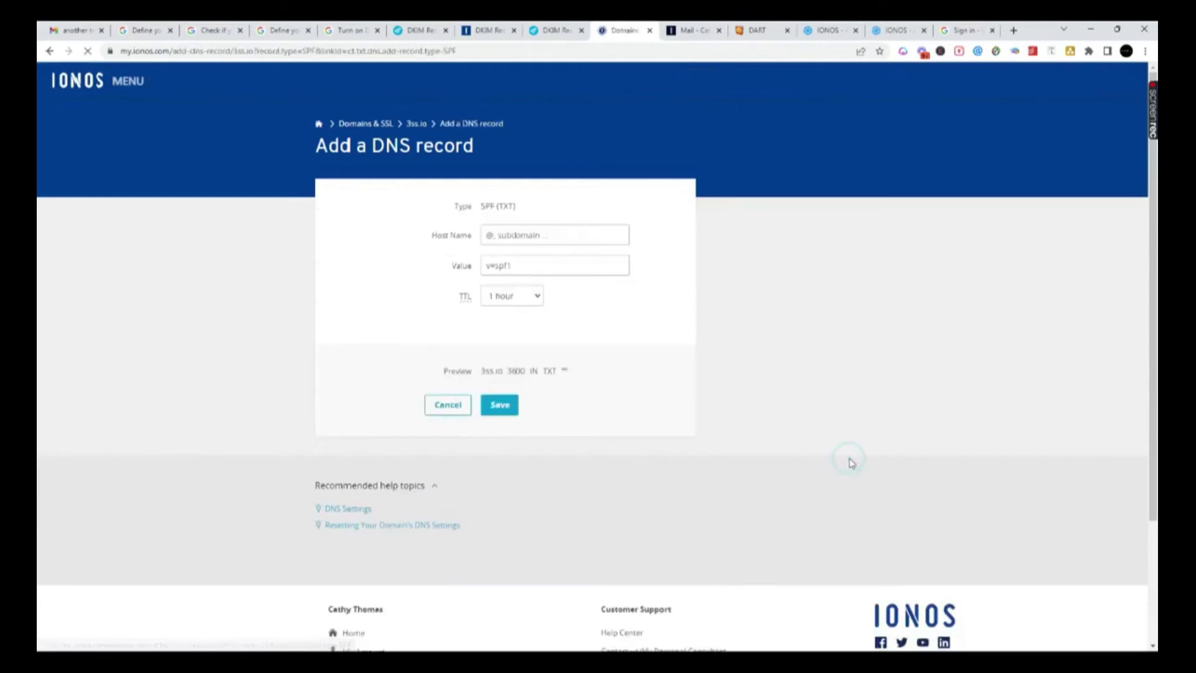
left_click(502, 265)
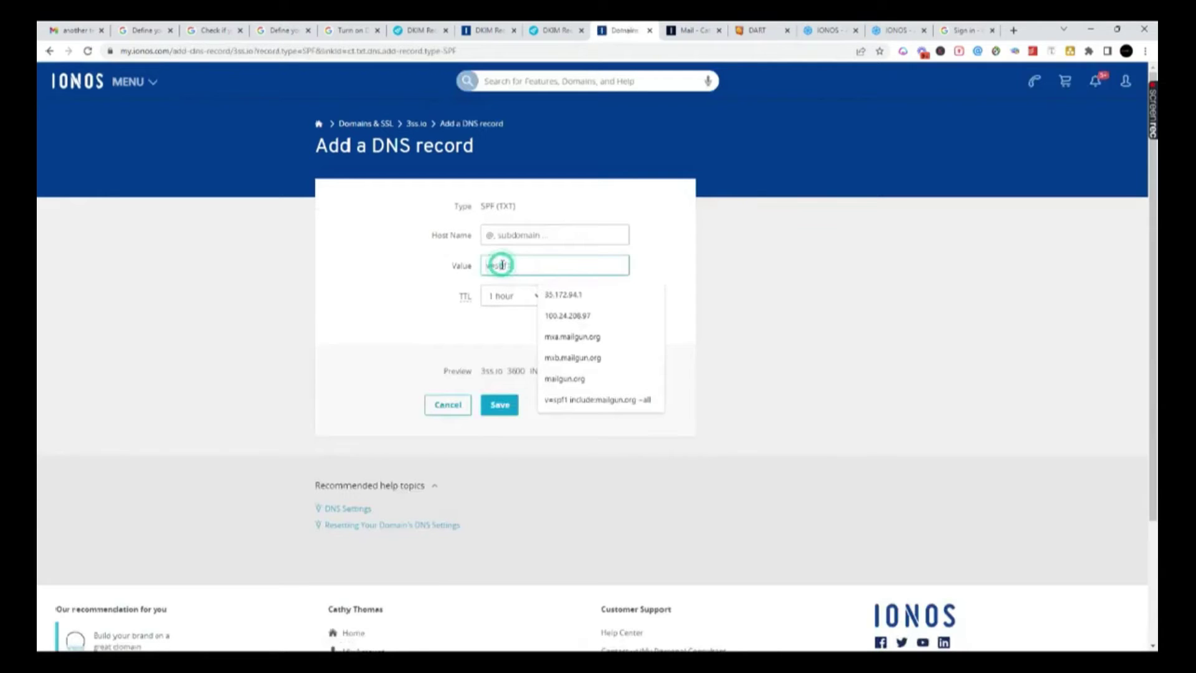
key("ctrl+v")
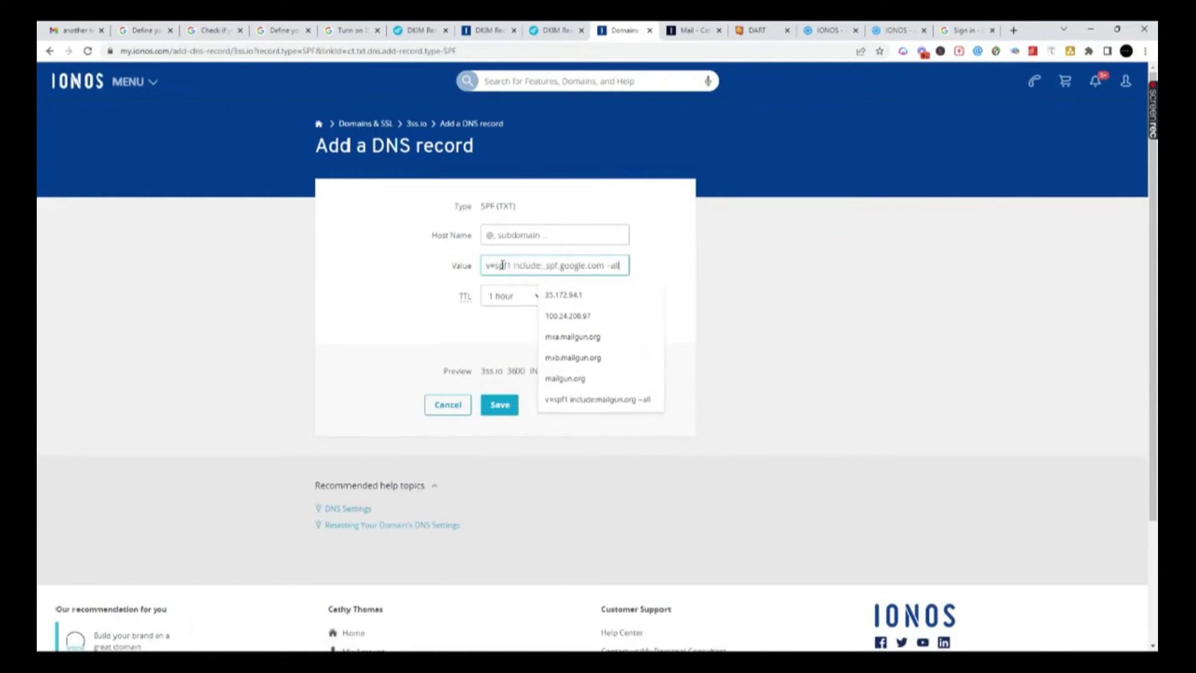
left_click(496, 235)
type("@")
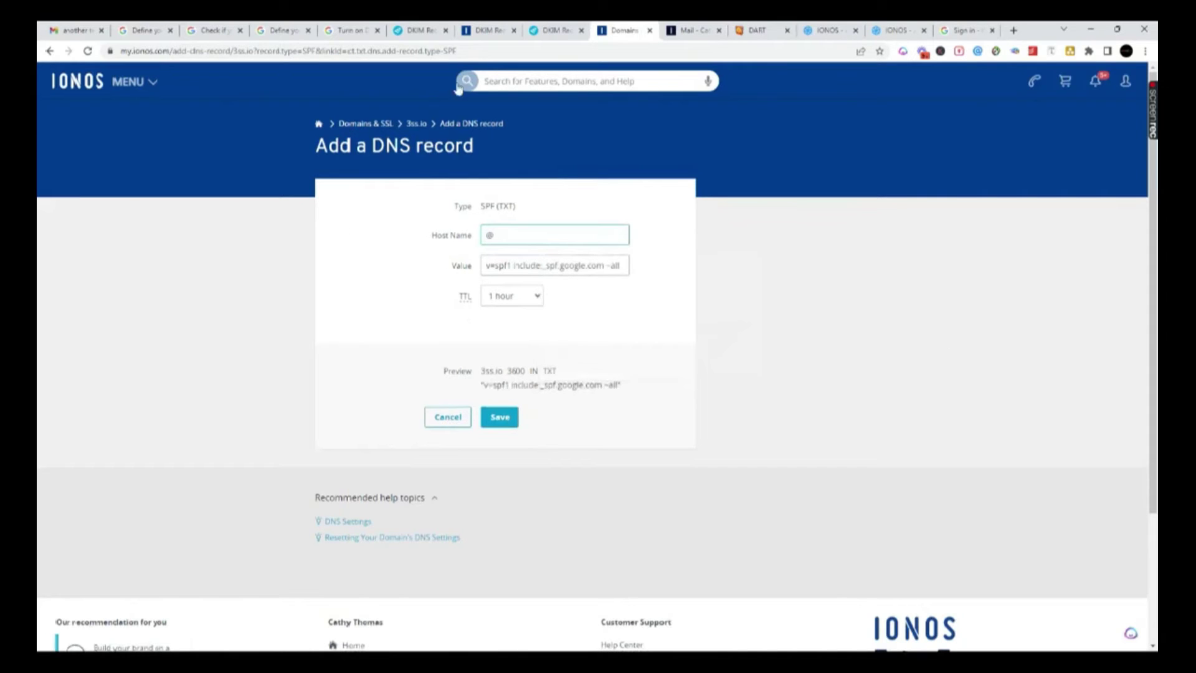
left_click(502, 431)
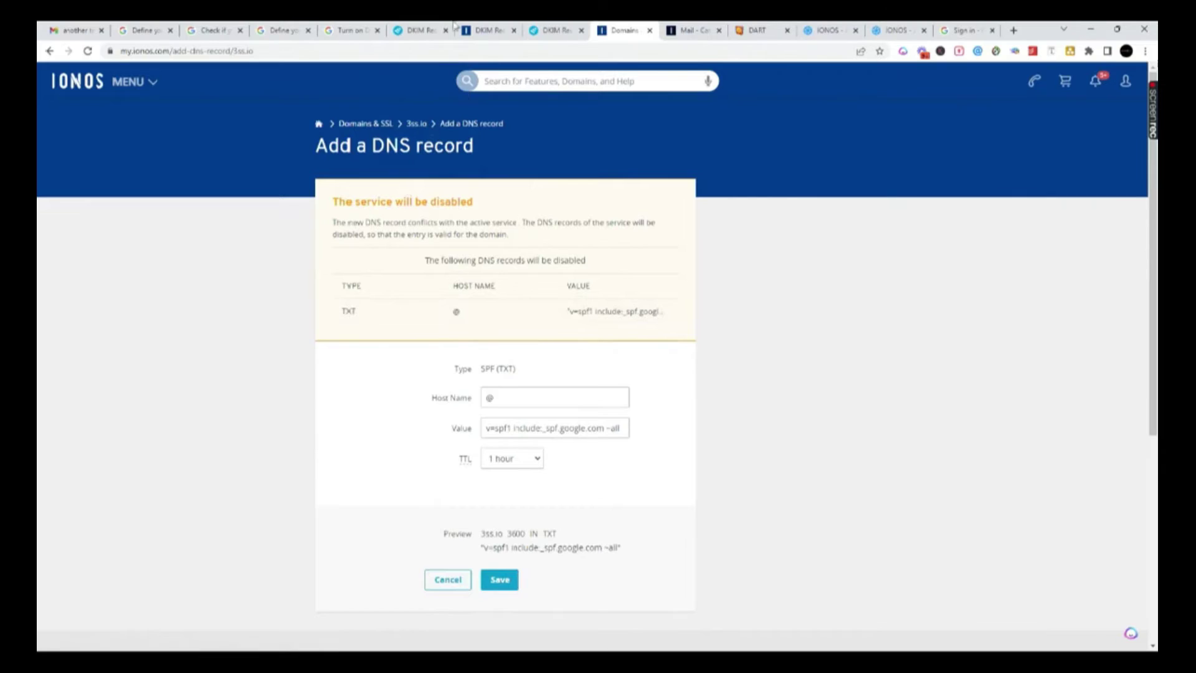
left_click(143, 30)
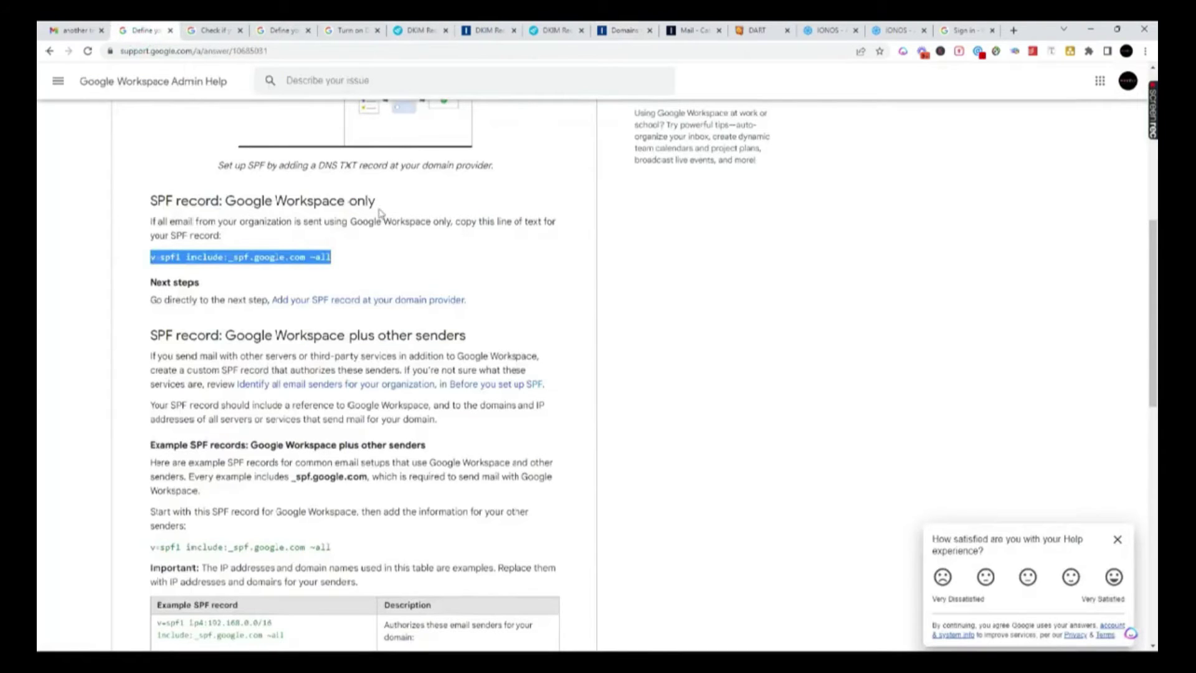
- Go back to the Gmail authentication article, then switch to the EasyDMARC DKIM Record Generator
key("Home")
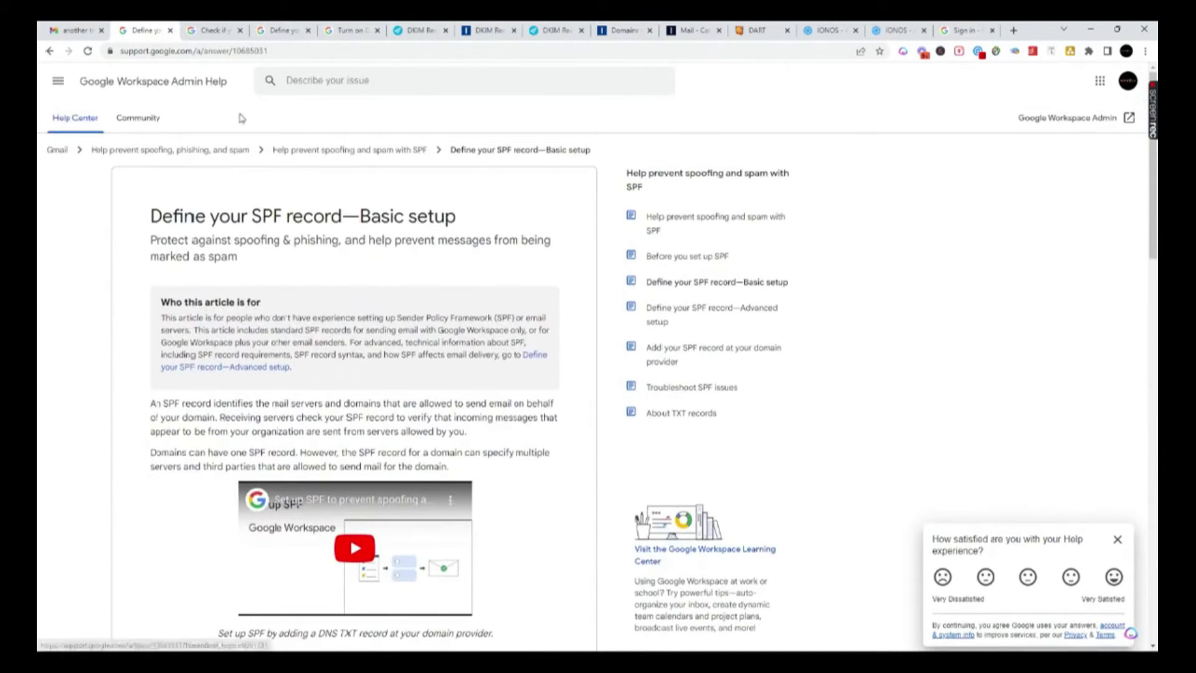
left_click(50, 51)
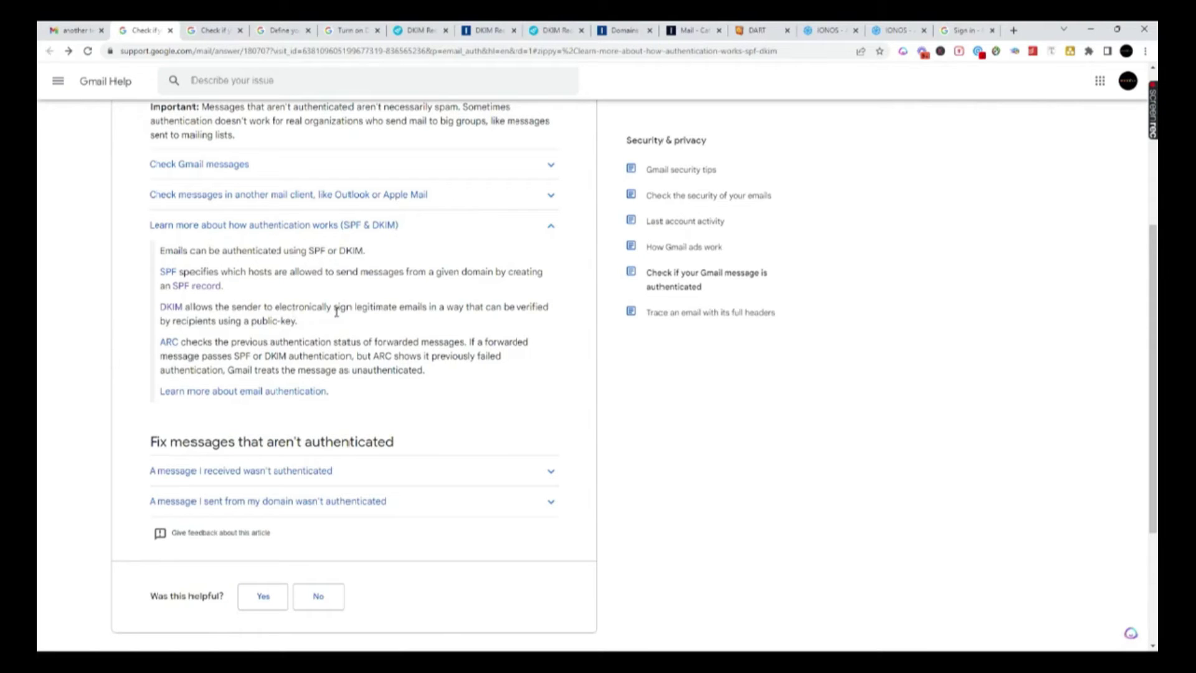
left_click(417, 32)
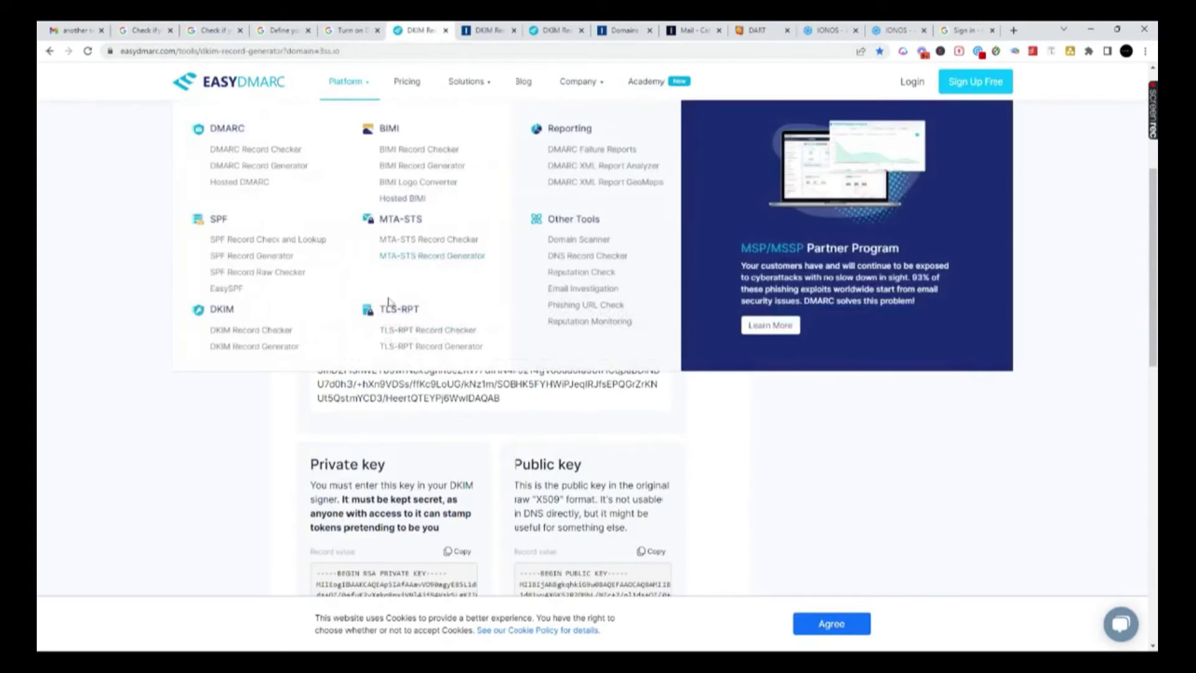
scroll(391, 302, "up", 5)
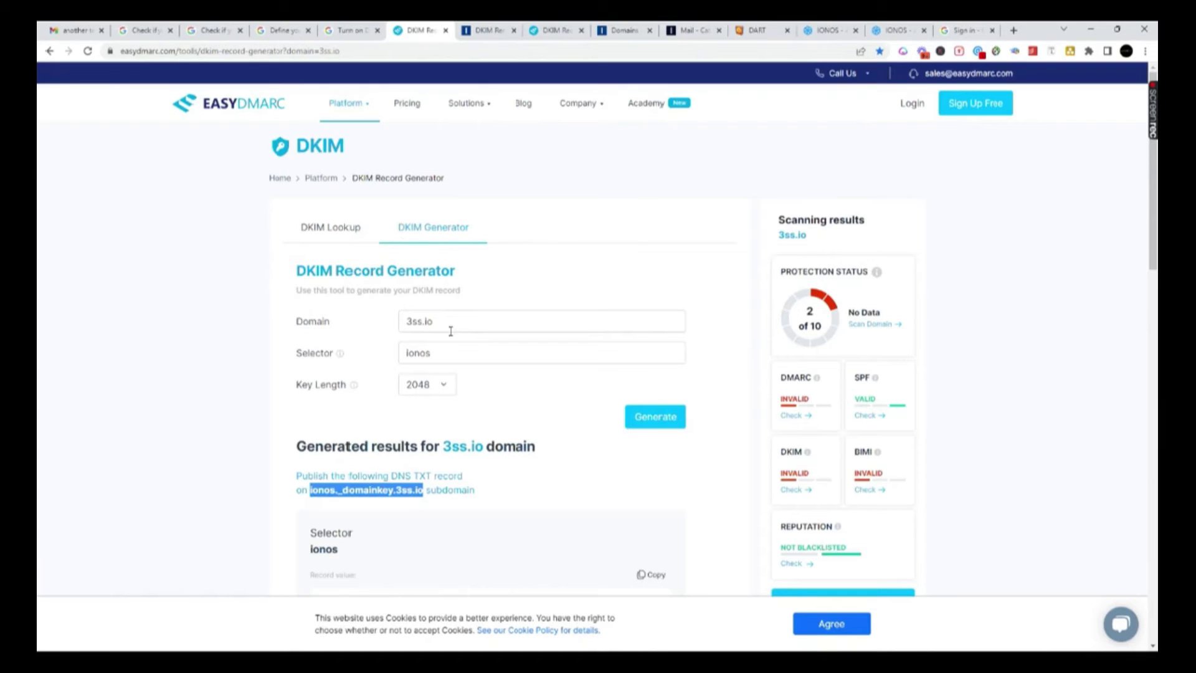
left_click(443, 353)
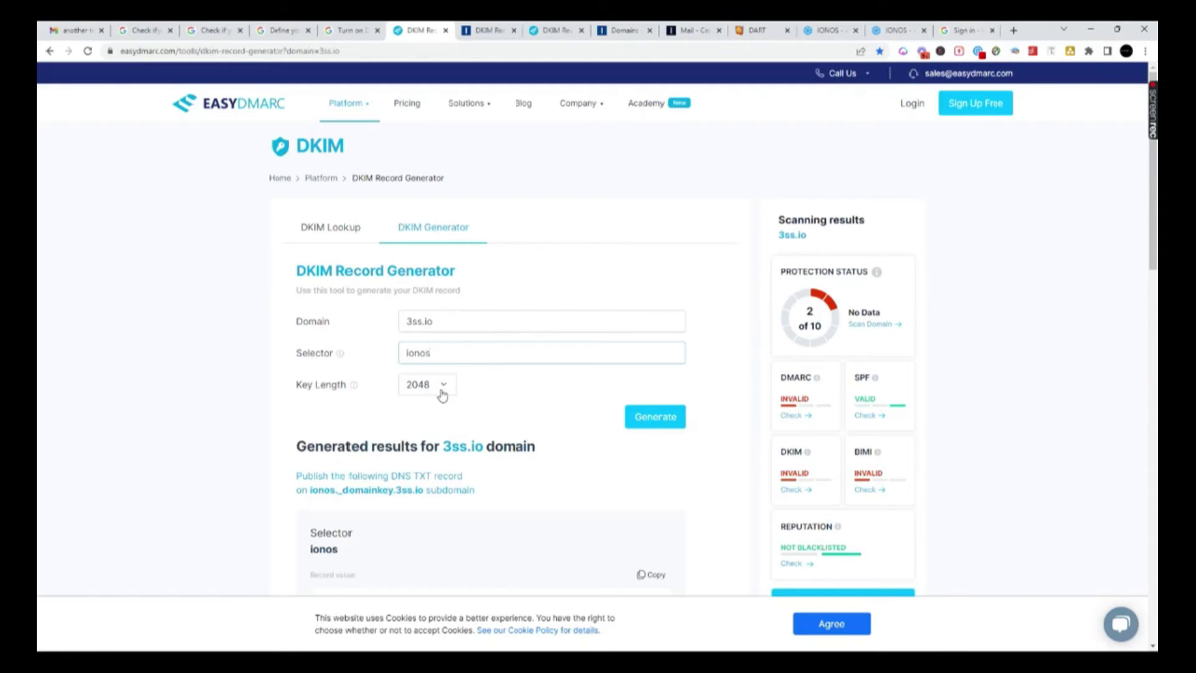
scroll(681, 319, "down", 2)
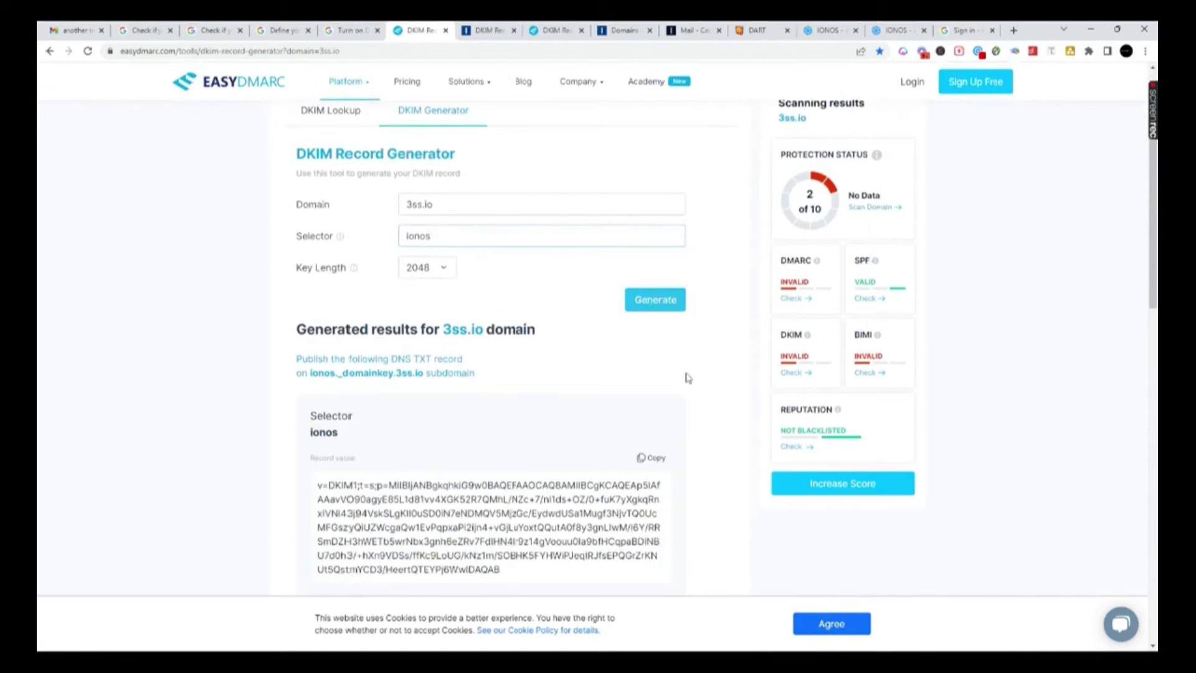
scroll(558, 419, "down", 2)
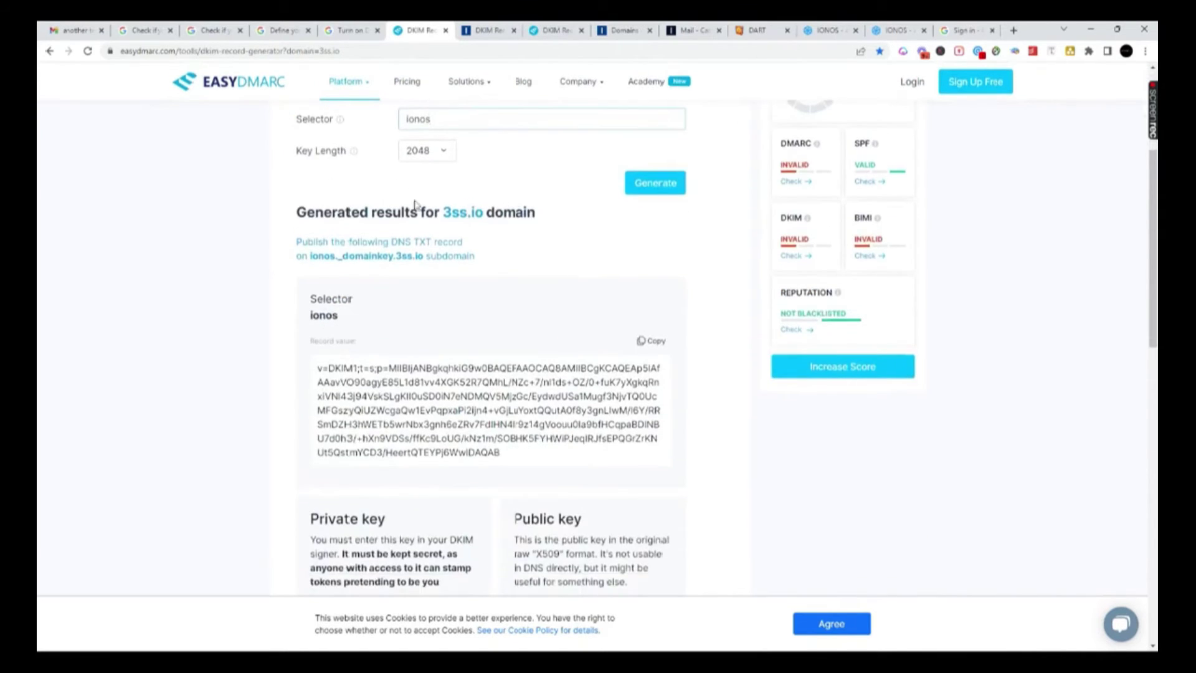
left_click_drag(563, 218, 280, 217)
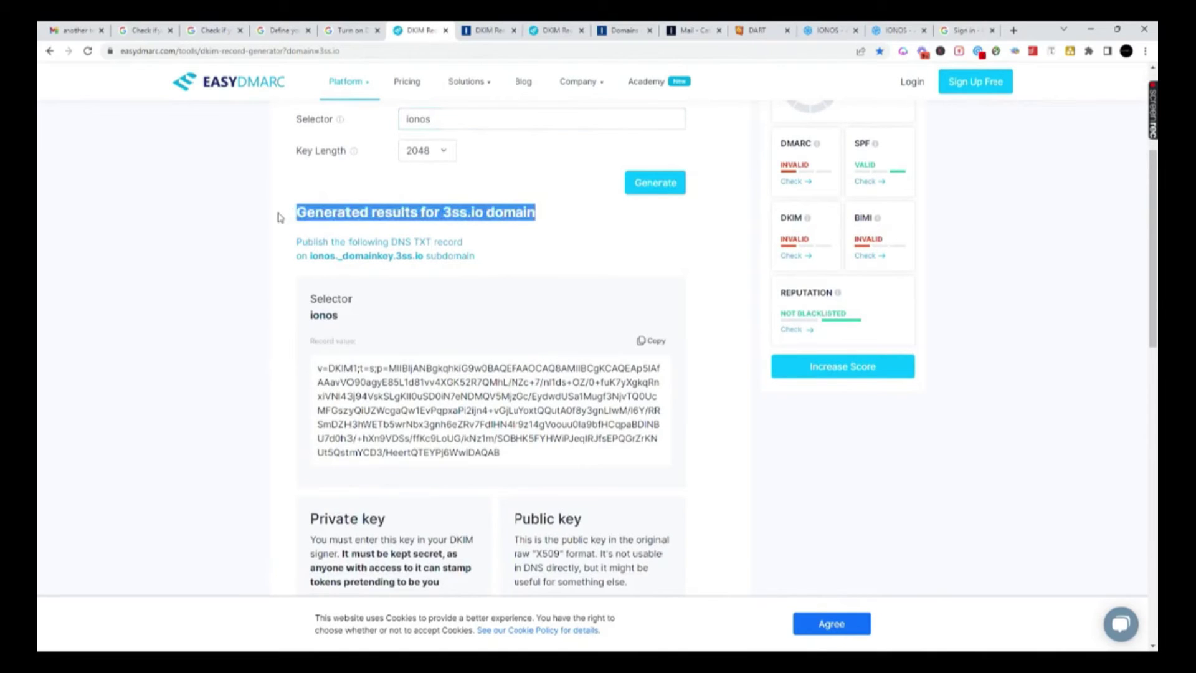
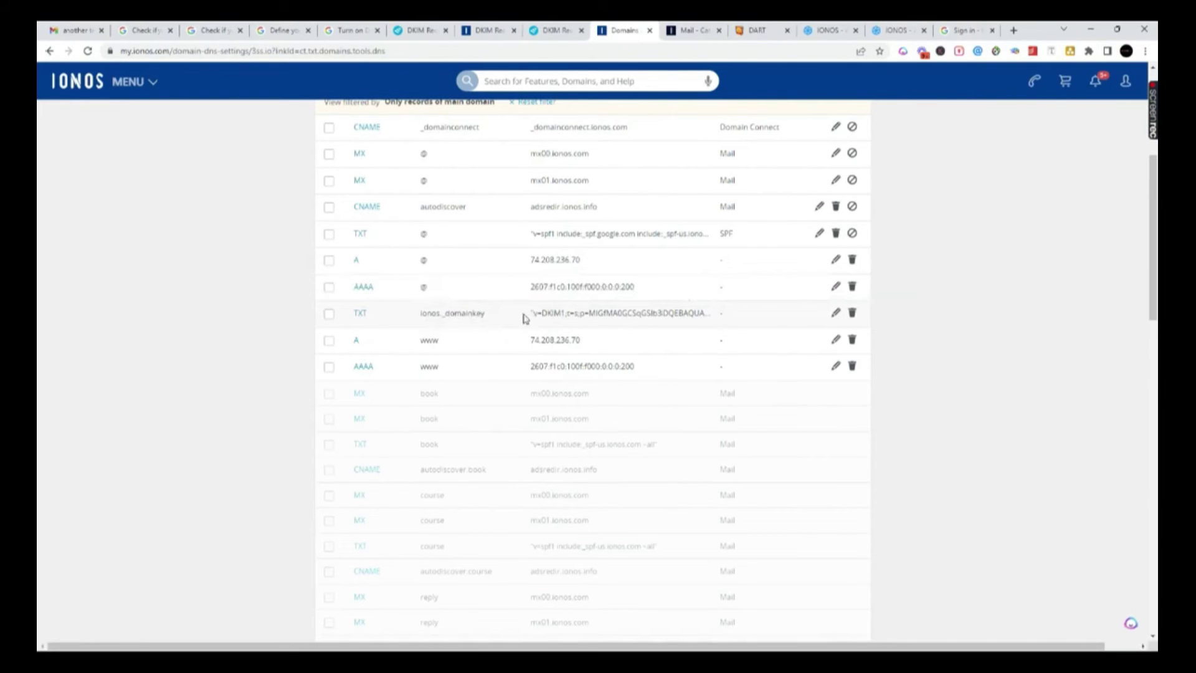
- Add a new TXT record to the 3ss.io DNS settings
scroll(604, 427, "up", 5)
left_click(347, 330)
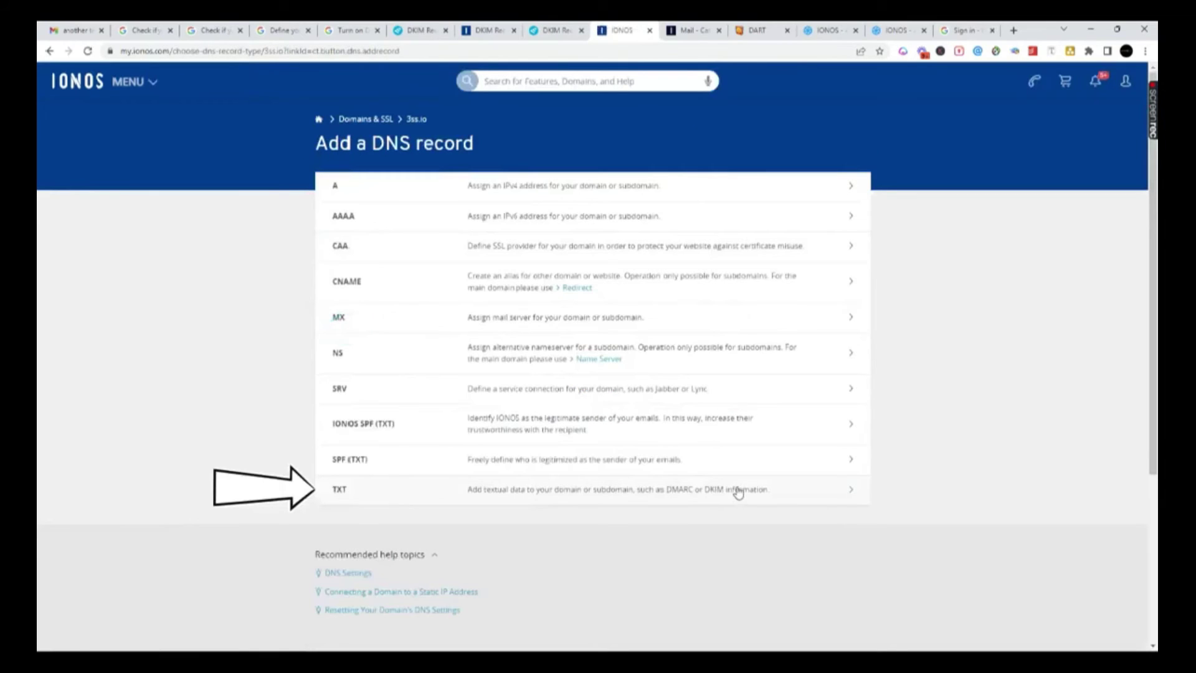
left_click(845, 493)
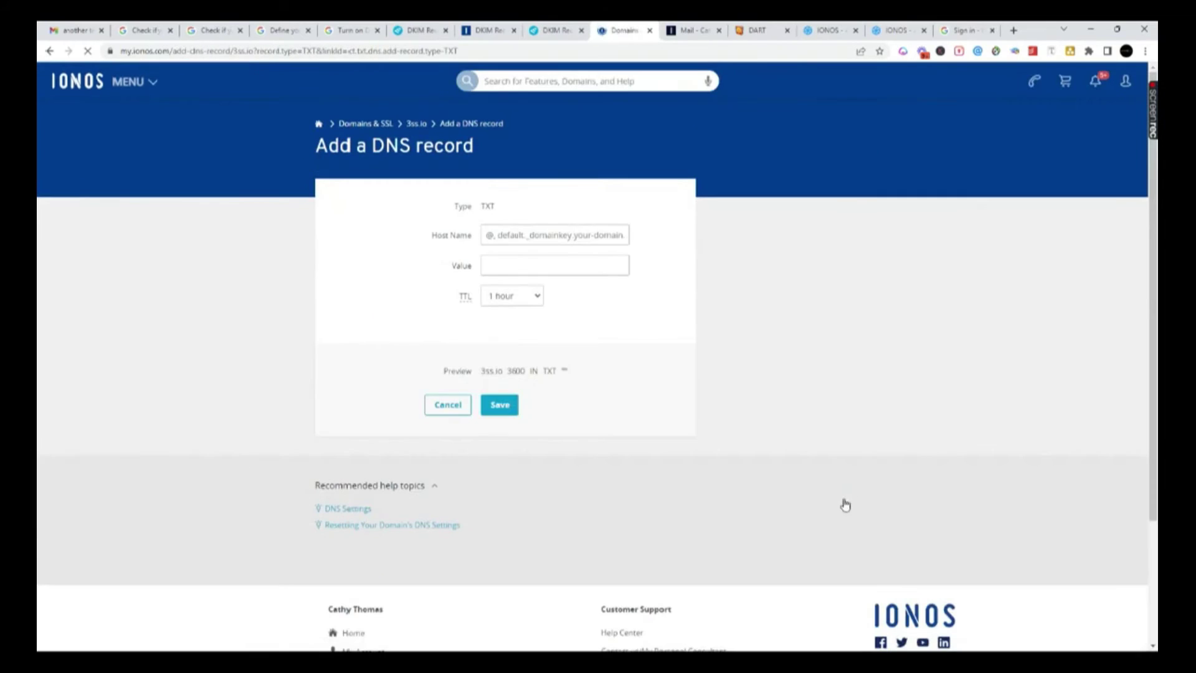
- Copy the ionos._domainkey.3ss.io subdomain from EasyDMARC, then return to the IONOS Host Name field
left_click(417, 36)
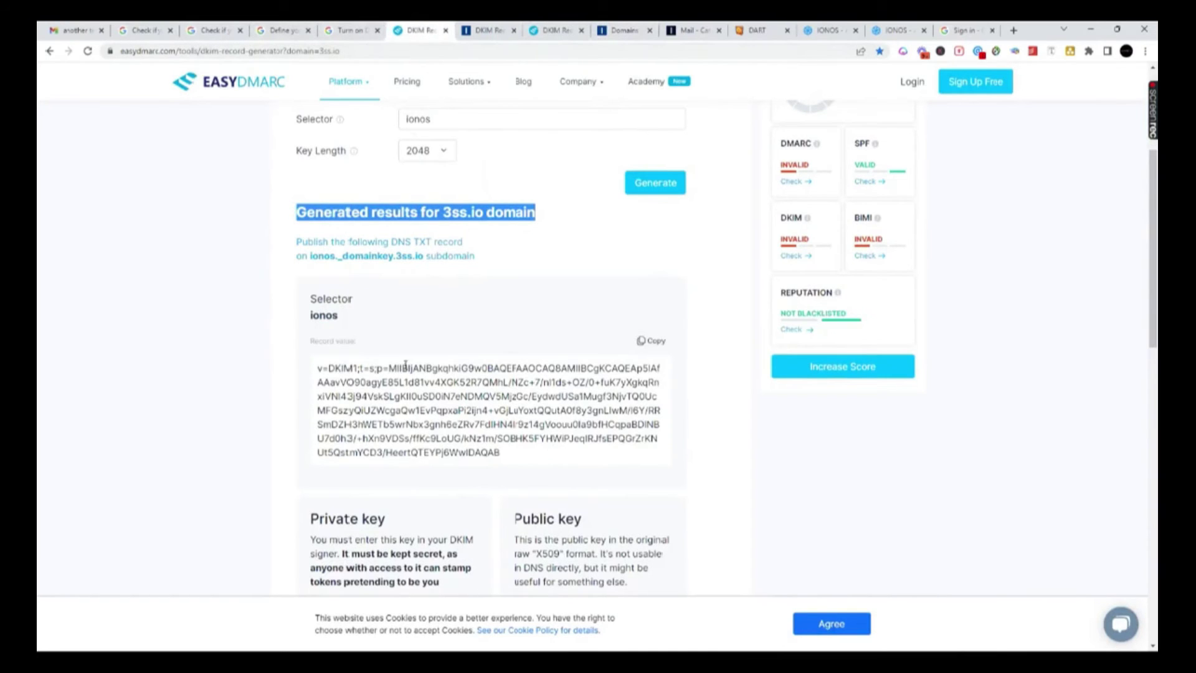
scroll(365, 346, "up", 2)
left_click_drag(312, 376, 420, 383)
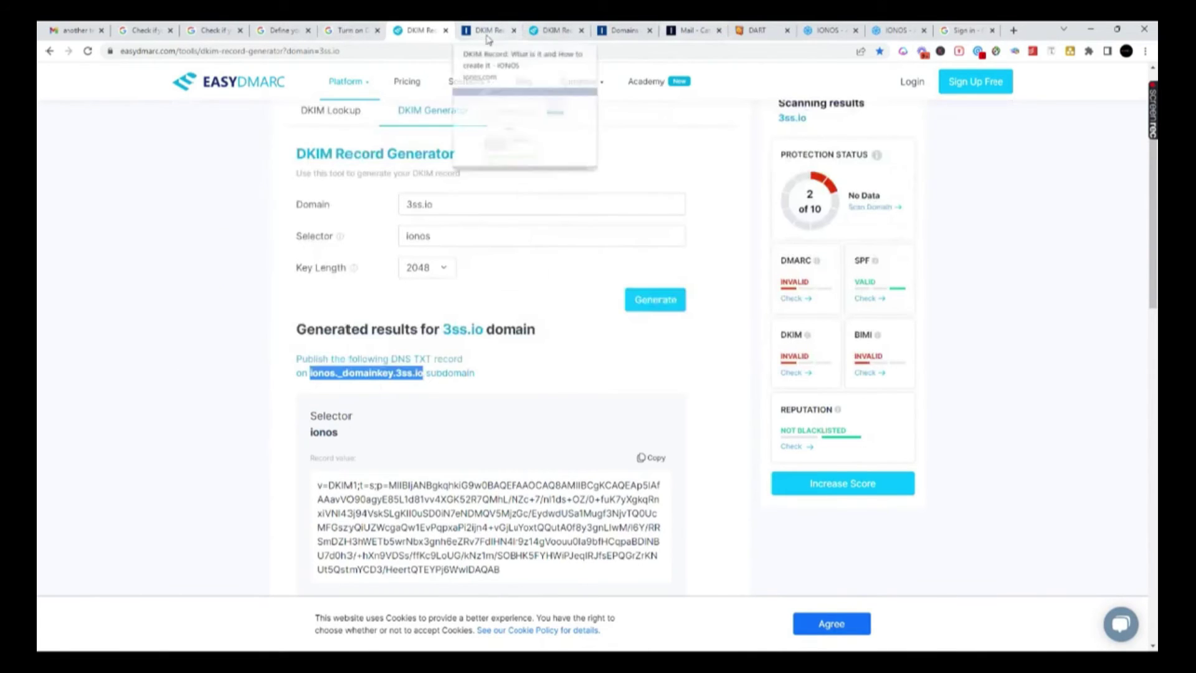
left_click(623, 30)
left_click(485, 235)
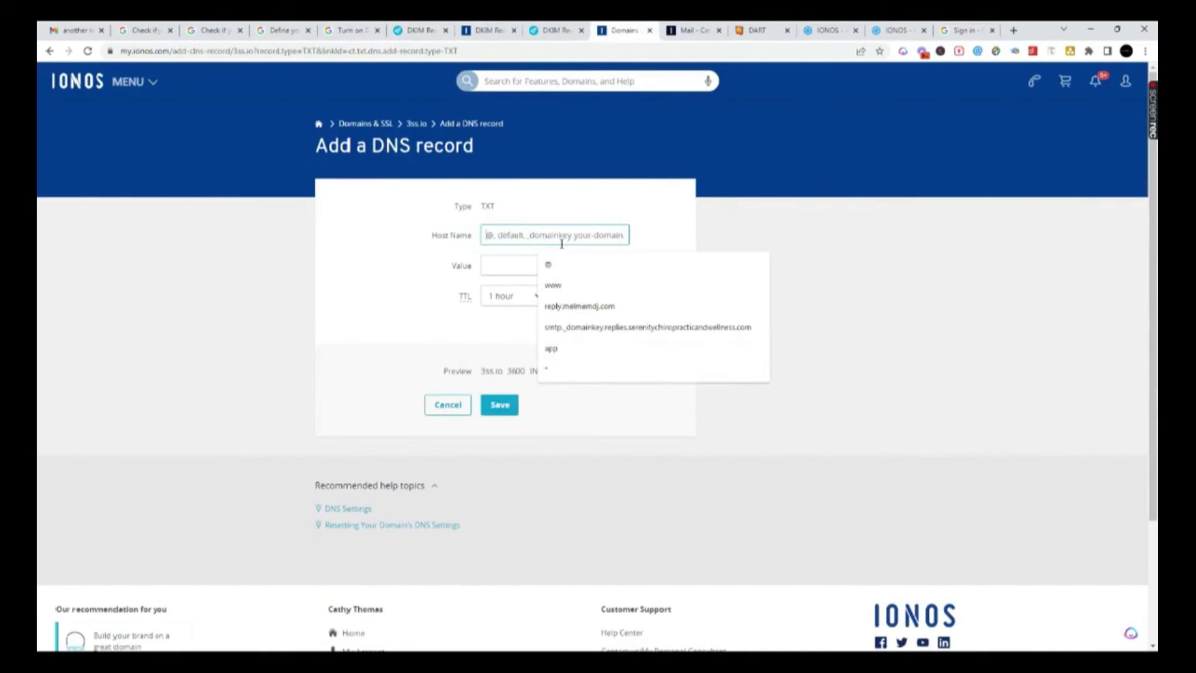
- Paste ionos._domainkey as host name and the EasyDMARC v=DKIM1 key as value, then return to the 3ss.io records
type("v=spf1 include:_spf.google.com ~all")
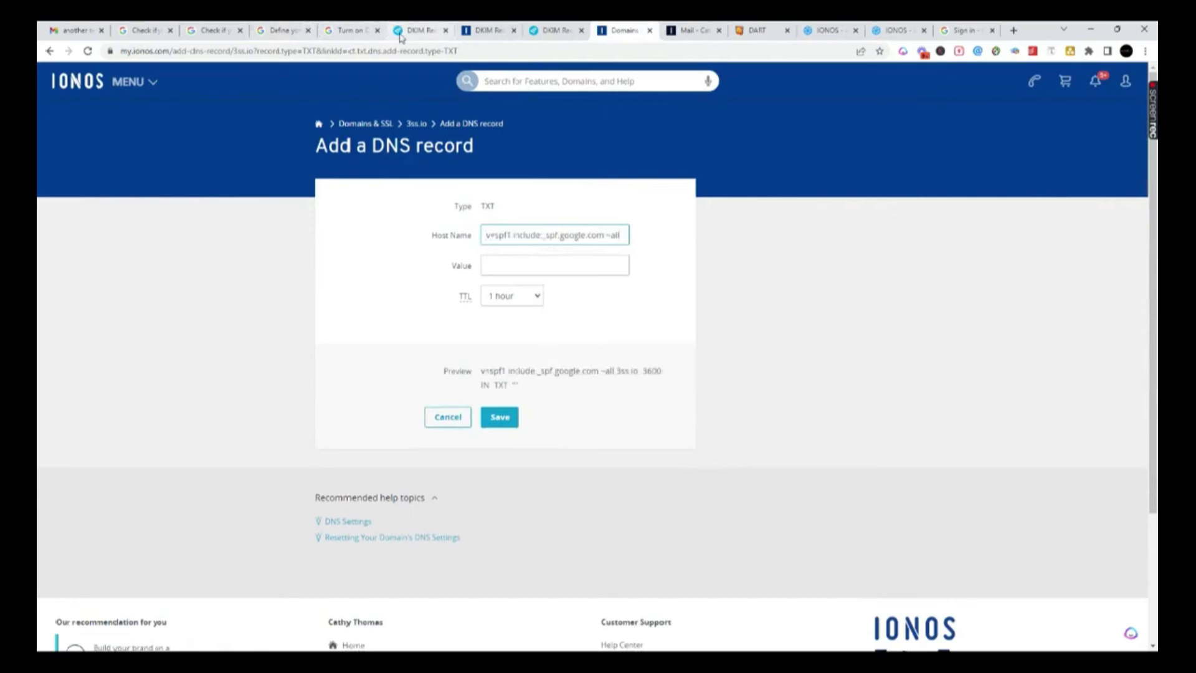
left_click(400, 36)
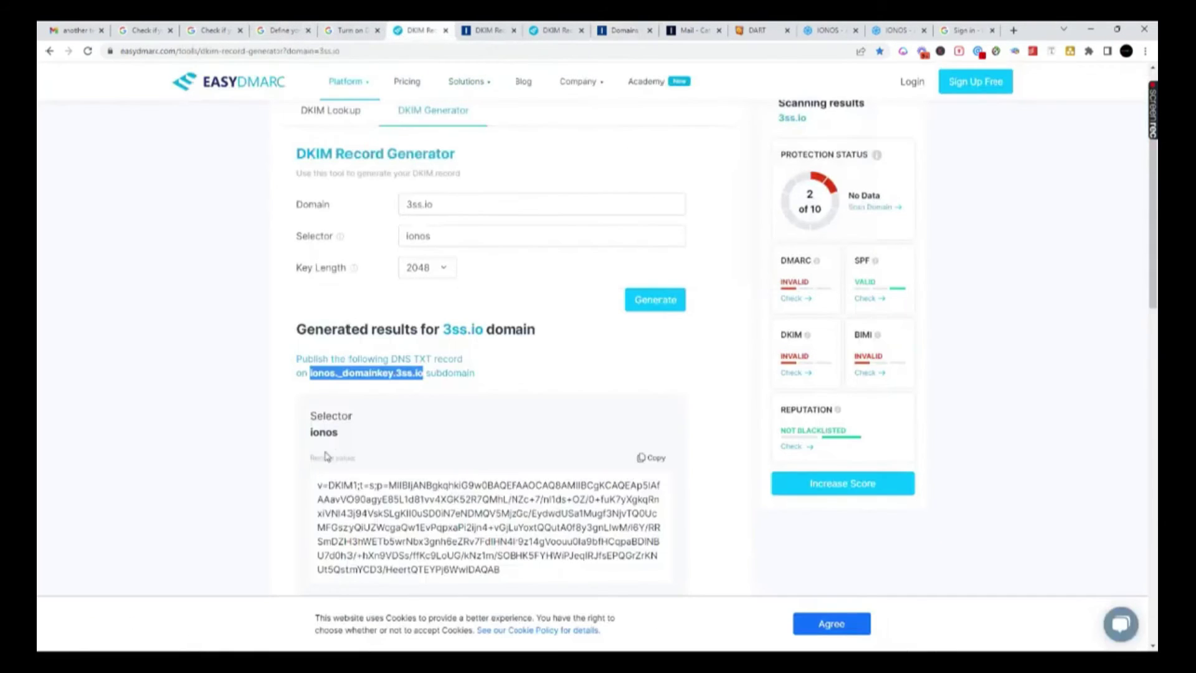
left_click(656, 457)
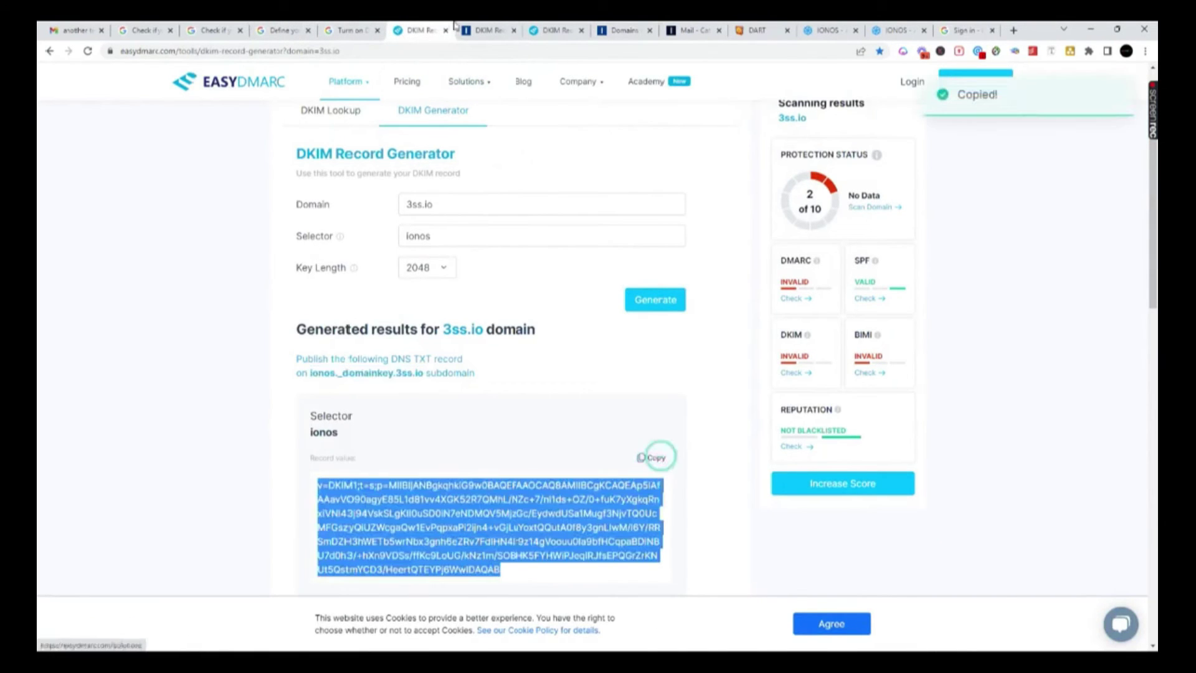
left_click(623, 30)
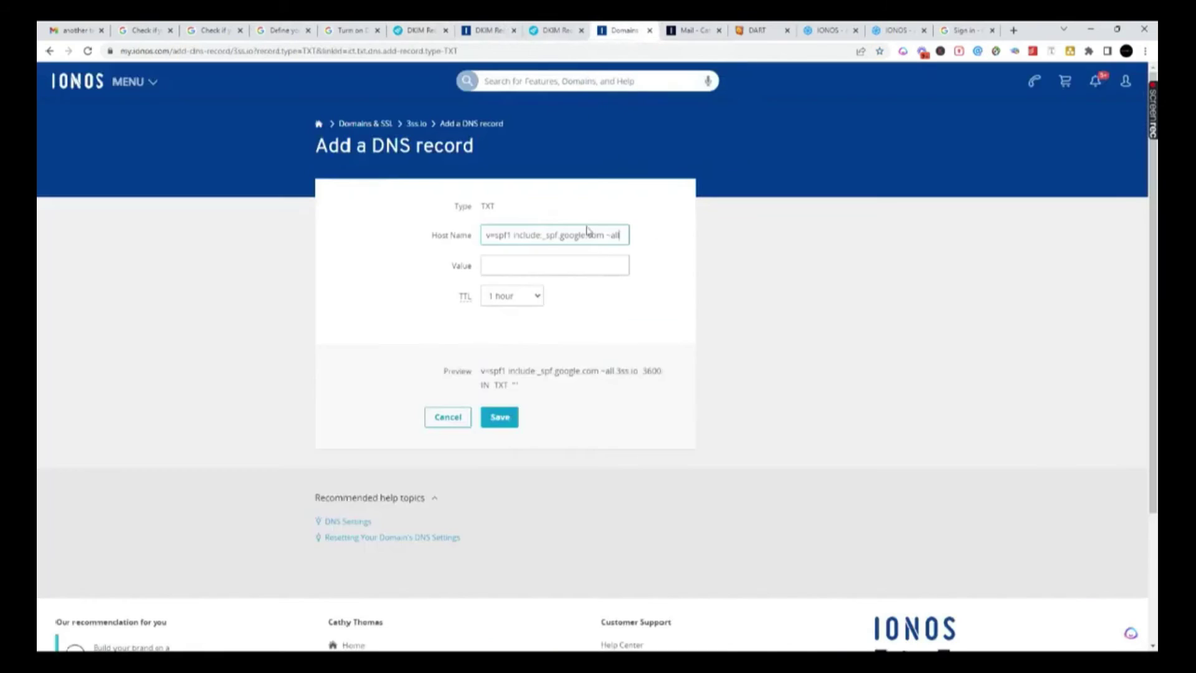
left_click(495, 260)
key("ctrl+v")
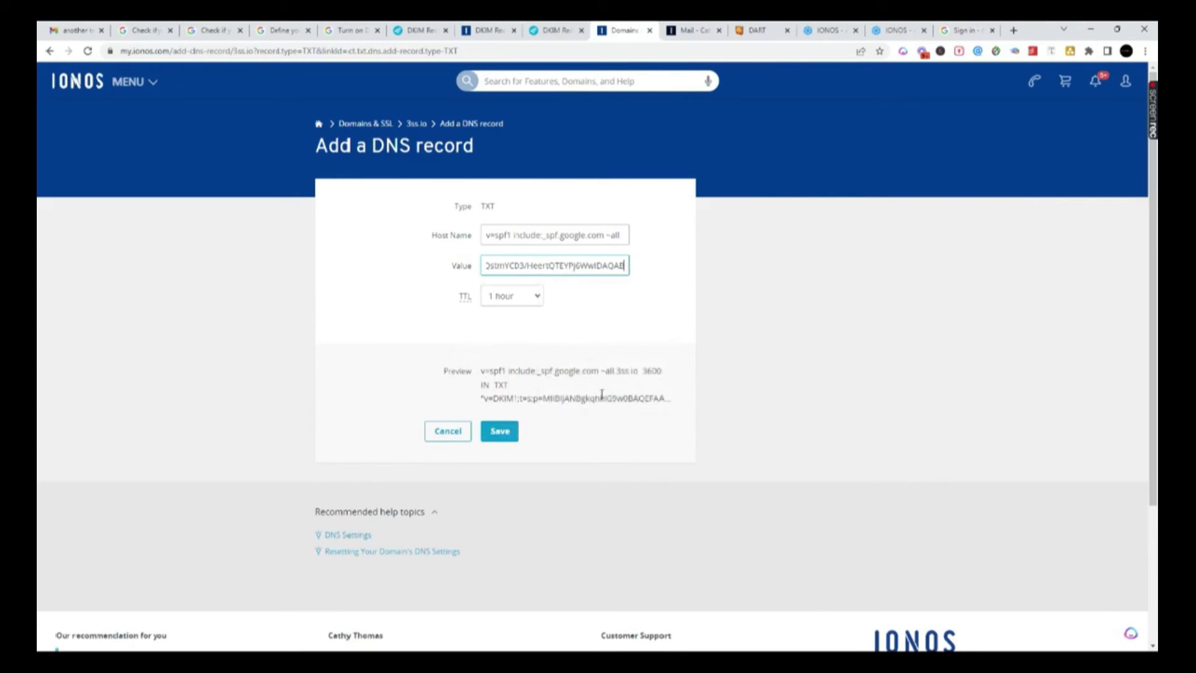
left_click(416, 124)
scroll(769, 536, "down", 4)
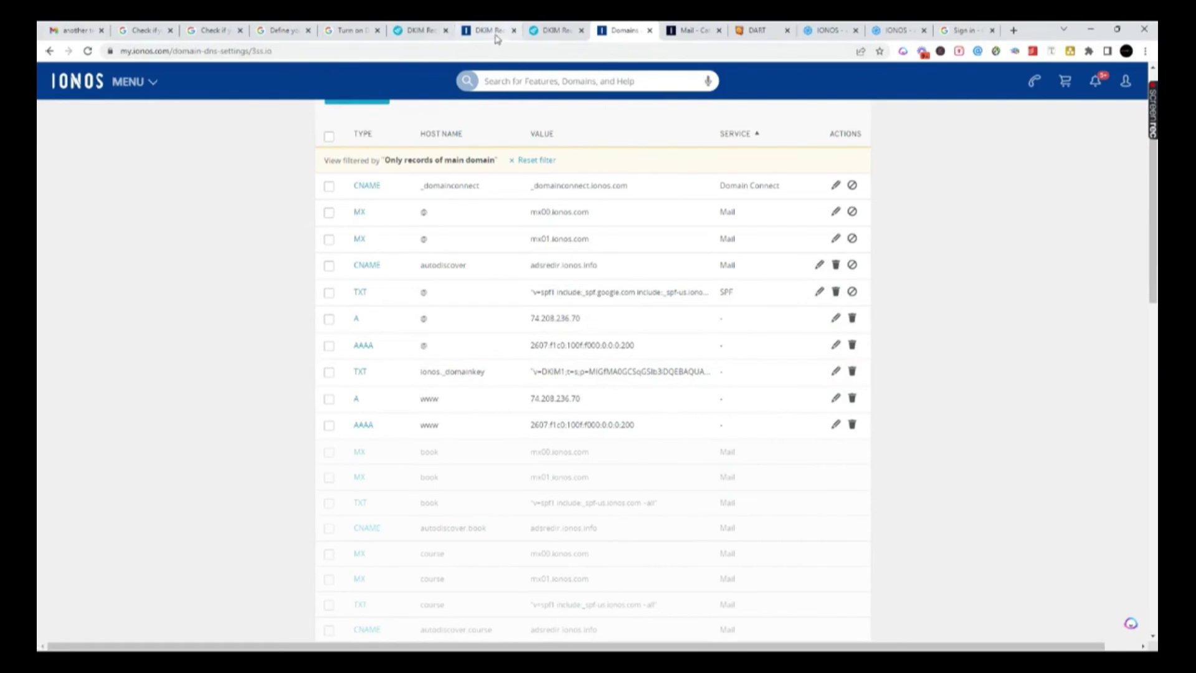
- Switch to Gmail showing the 'another test email' message
left_click(74, 33)
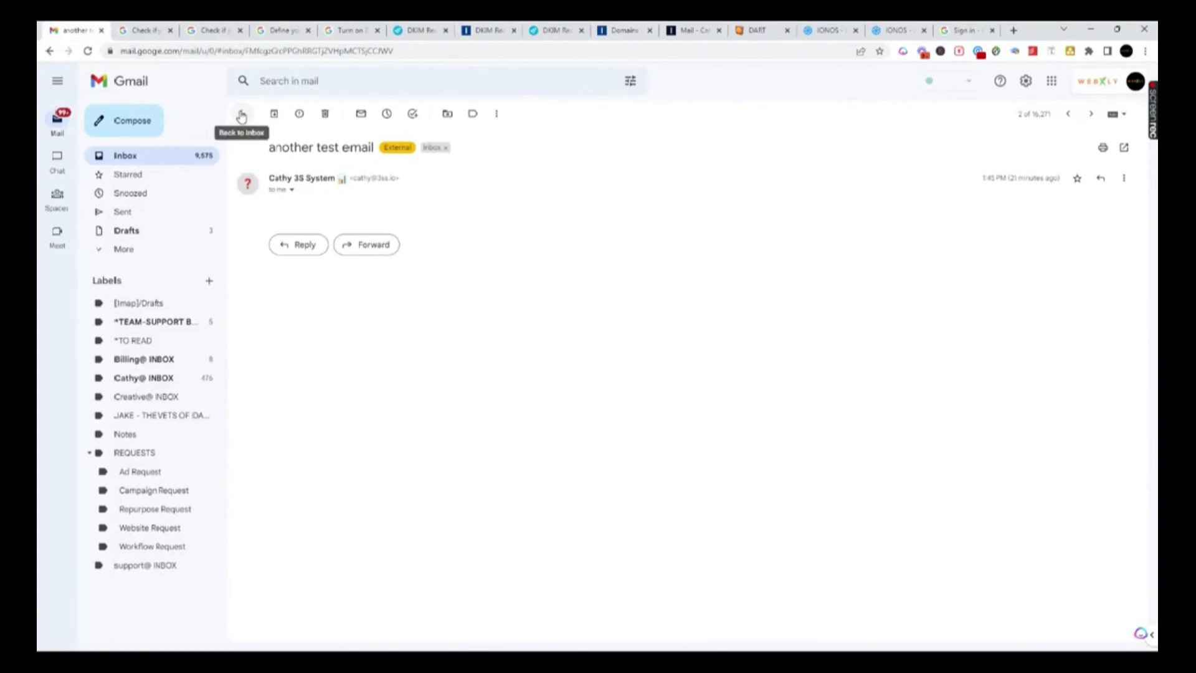
- Open 'testing email again' in Gmail, check its mailed-by 3ss.io sender details, then go to IONOS Webmail
left_click(141, 159)
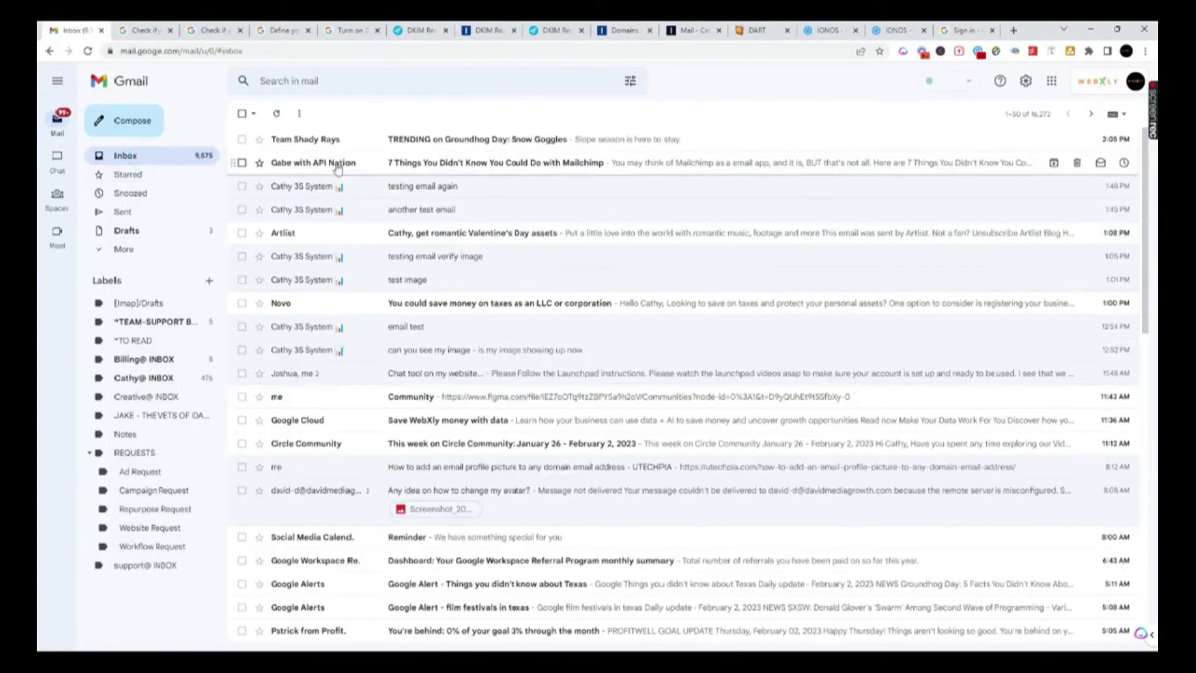
left_click(439, 188)
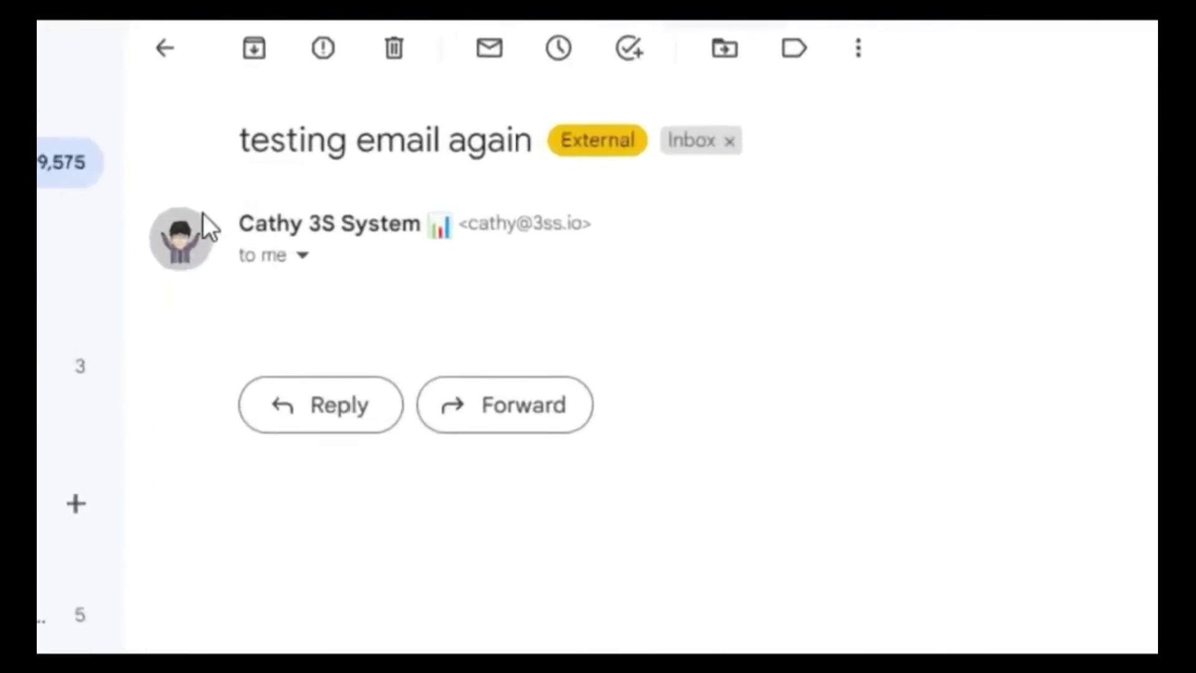
mouse_move(180, 240)
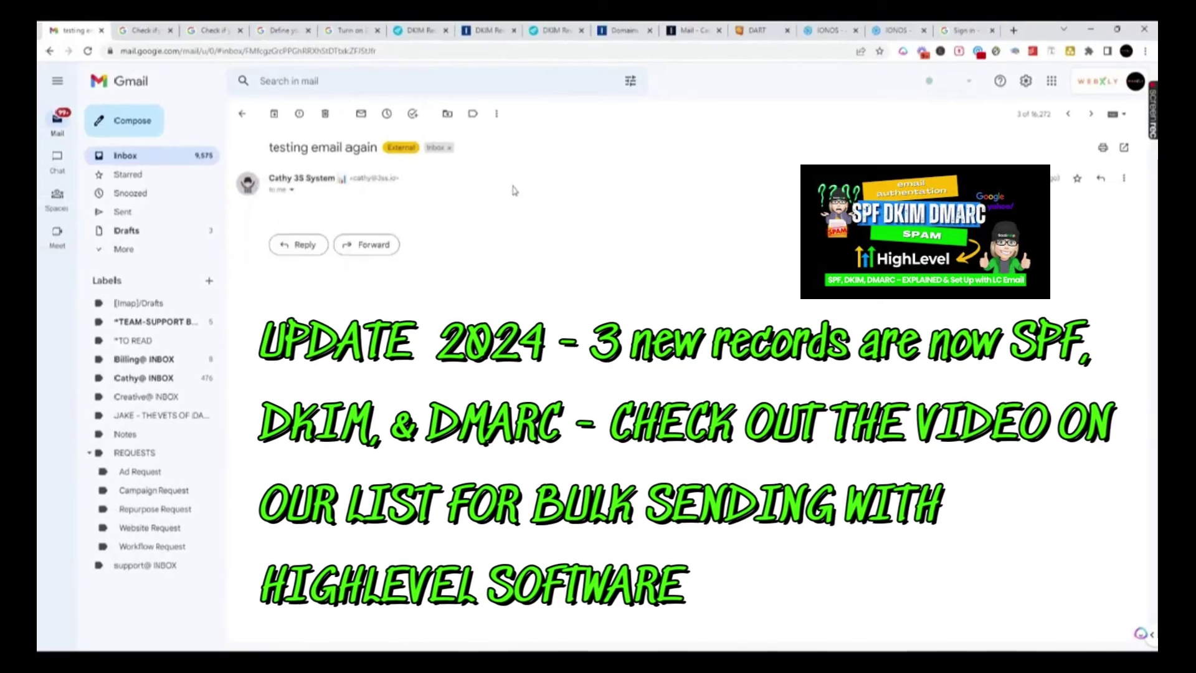
left_click(291, 189)
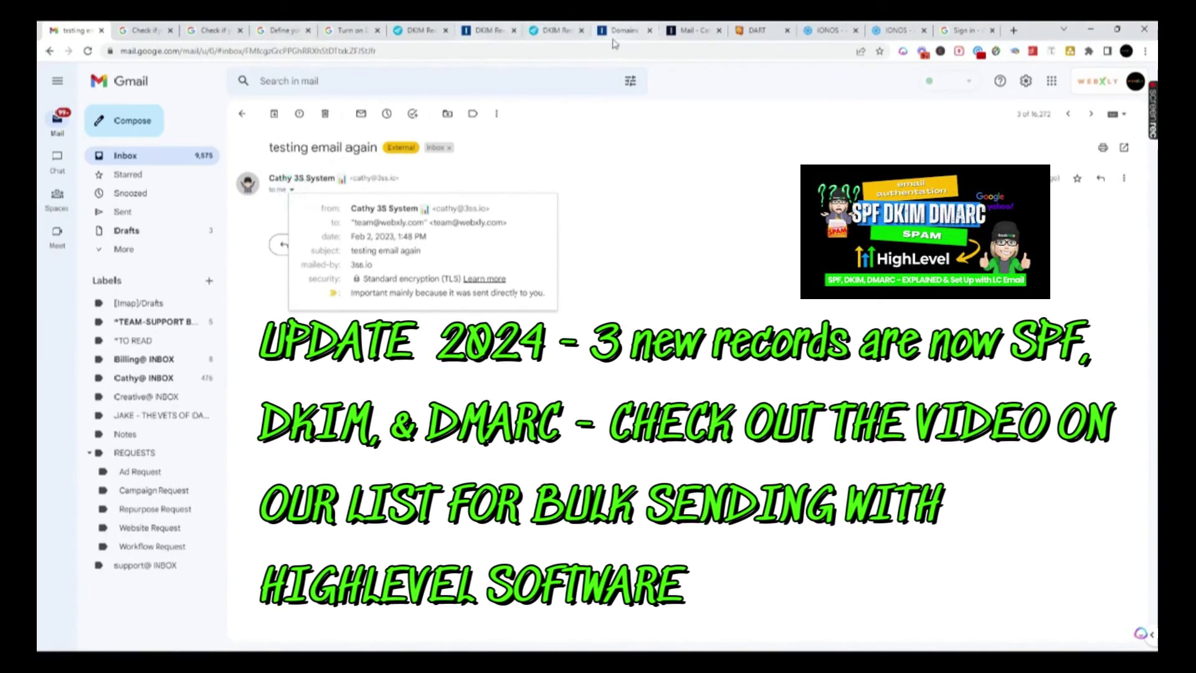
left_click(691, 31)
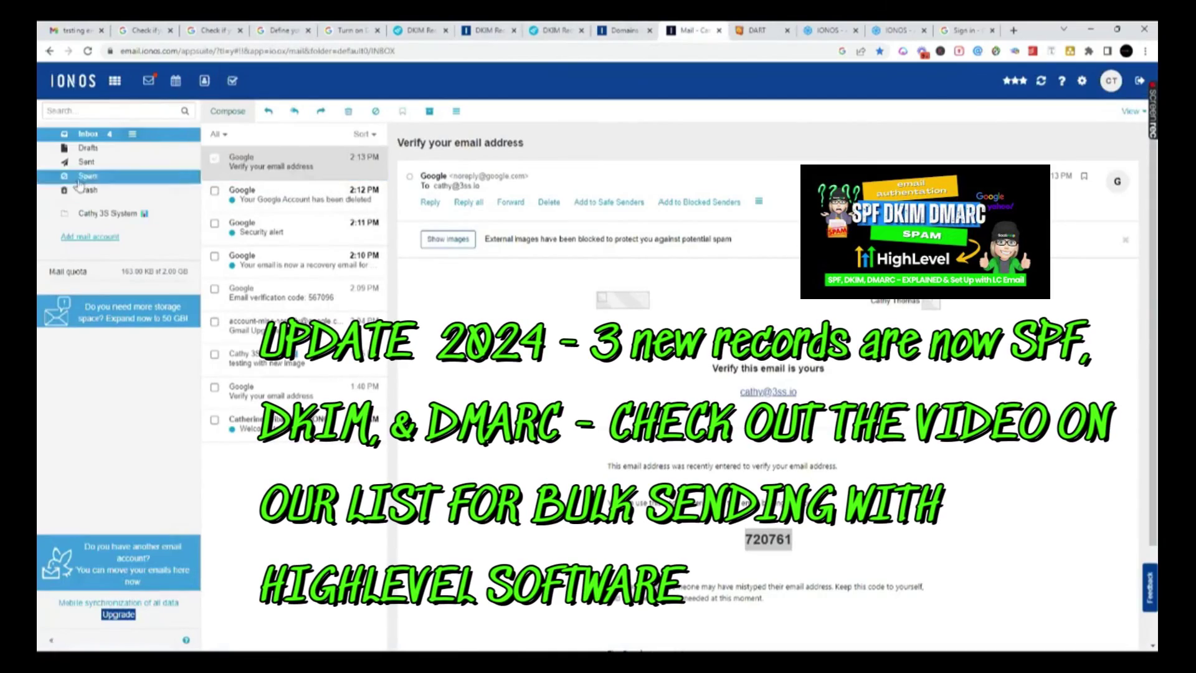
- Send a test email titled 'testing image and valid email' to the team address from IONOS Webmail
left_click(227, 111)
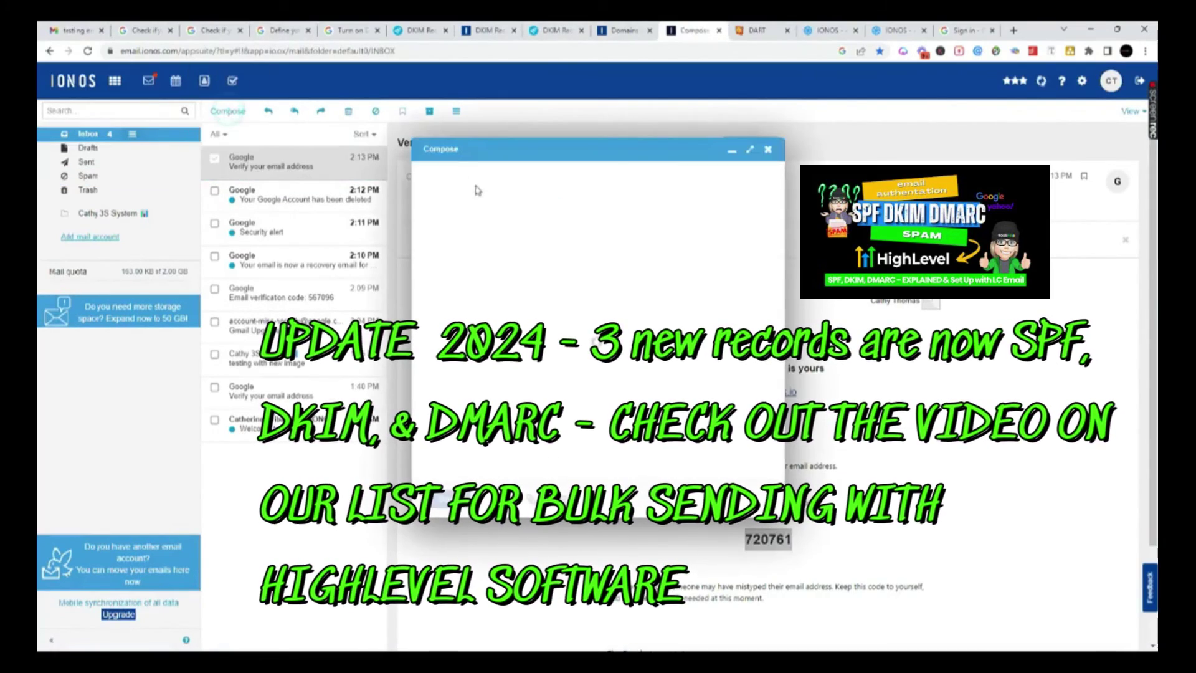
left_click(515, 222)
left_click(476, 223)
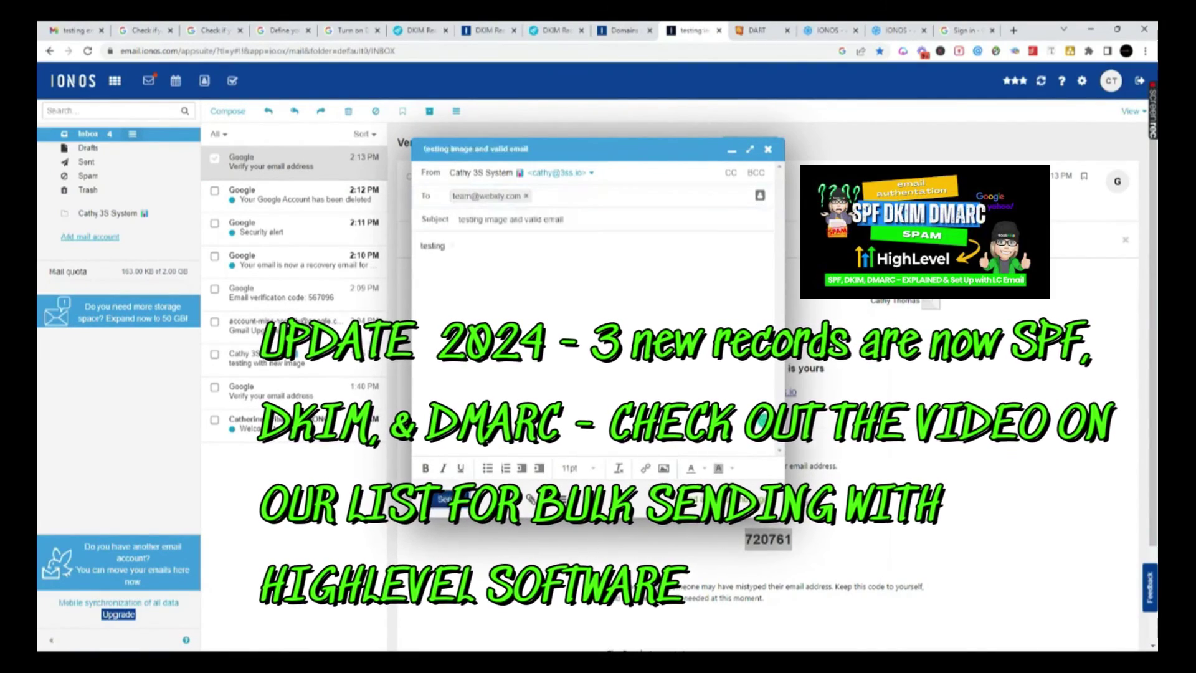
left_click(68, 34)
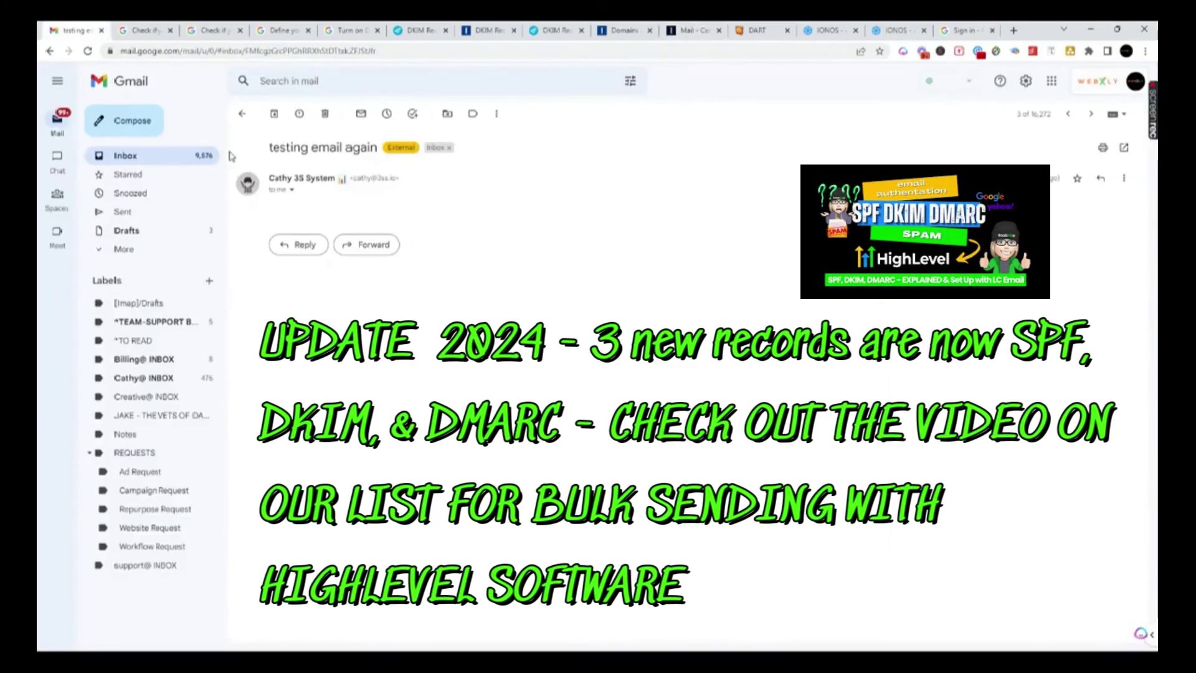
- Open the arrived 'testing image and valid email' in Gmail and confirm it is mailed-by 3ss.io
left_click(242, 113)
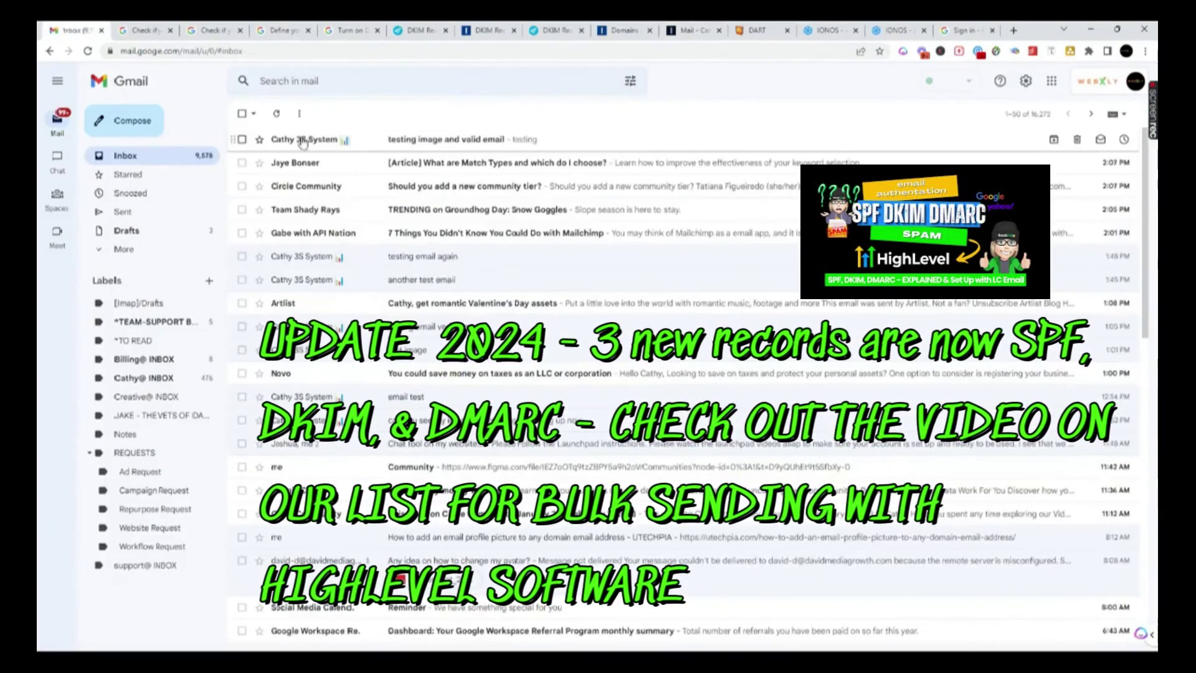
left_click(457, 149)
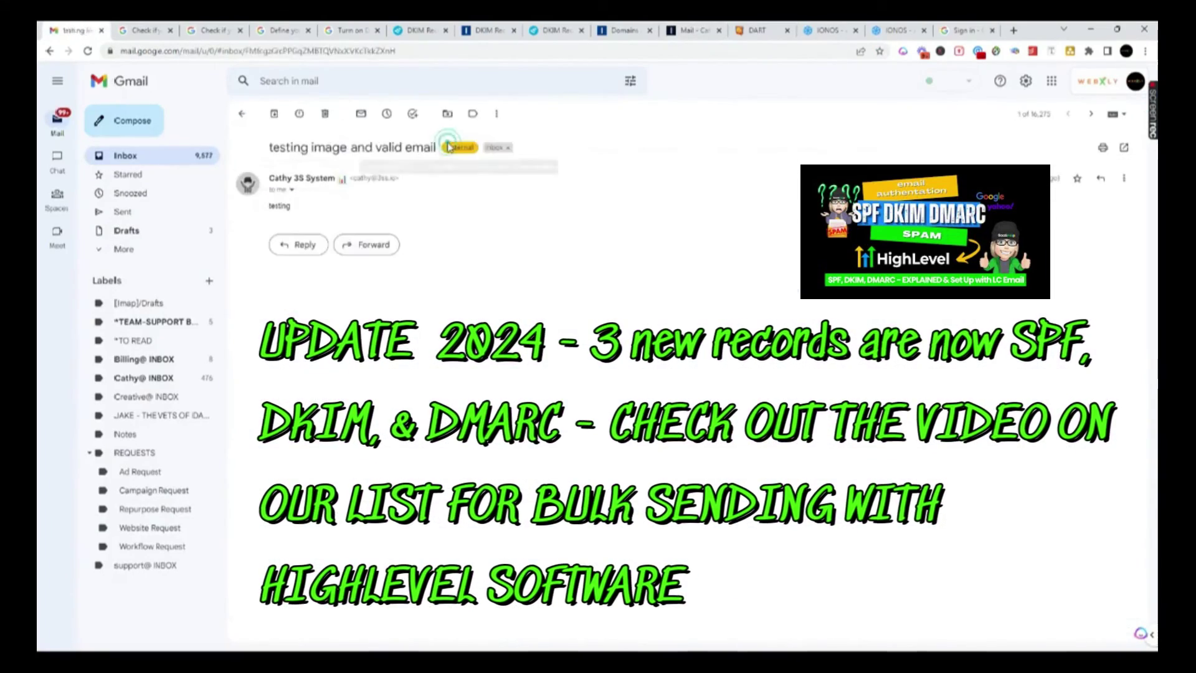
left_click(291, 191)
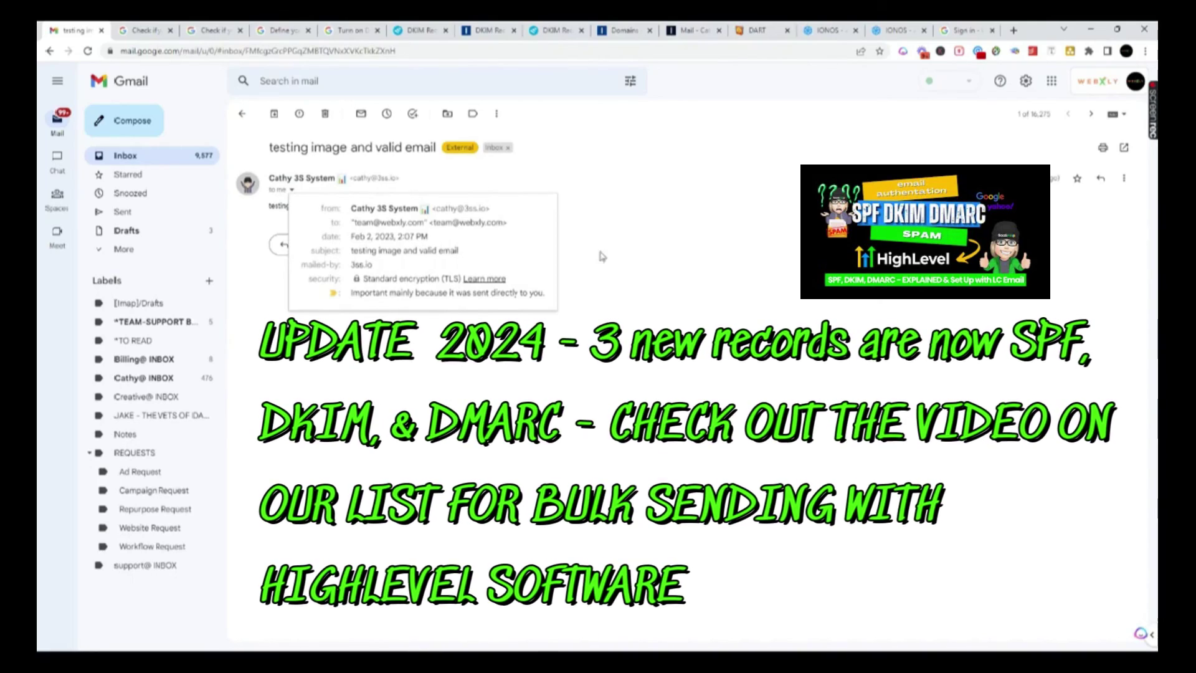
left_click(235, 213)
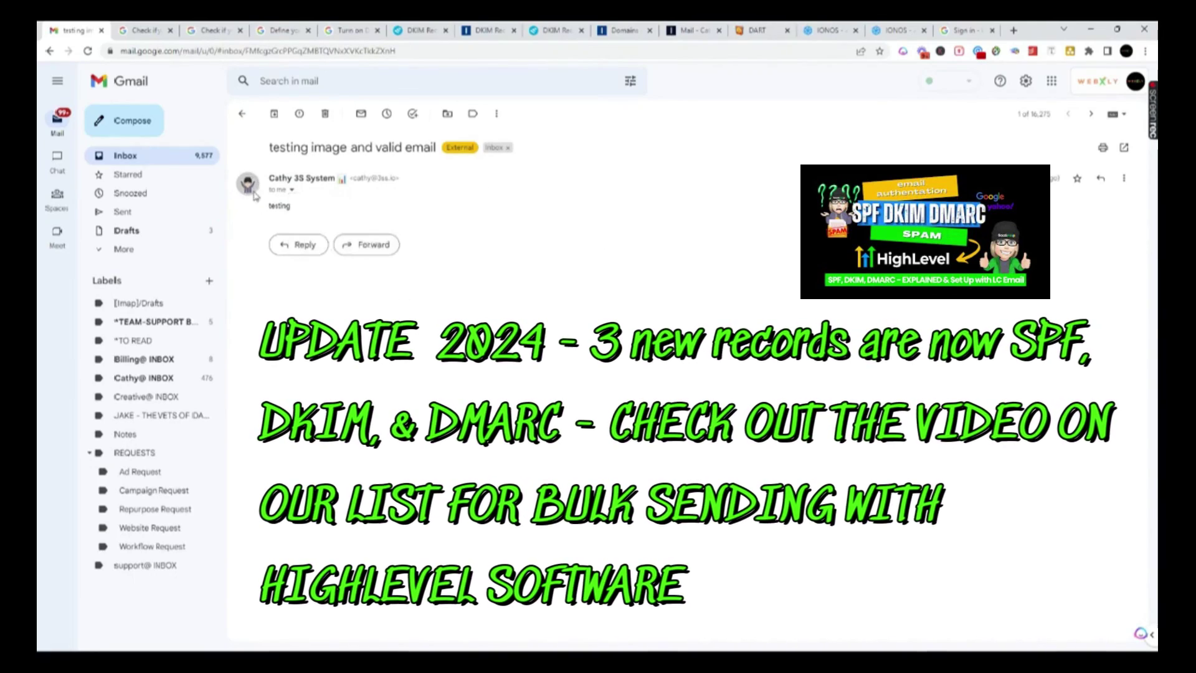
mouse_move(254, 195)
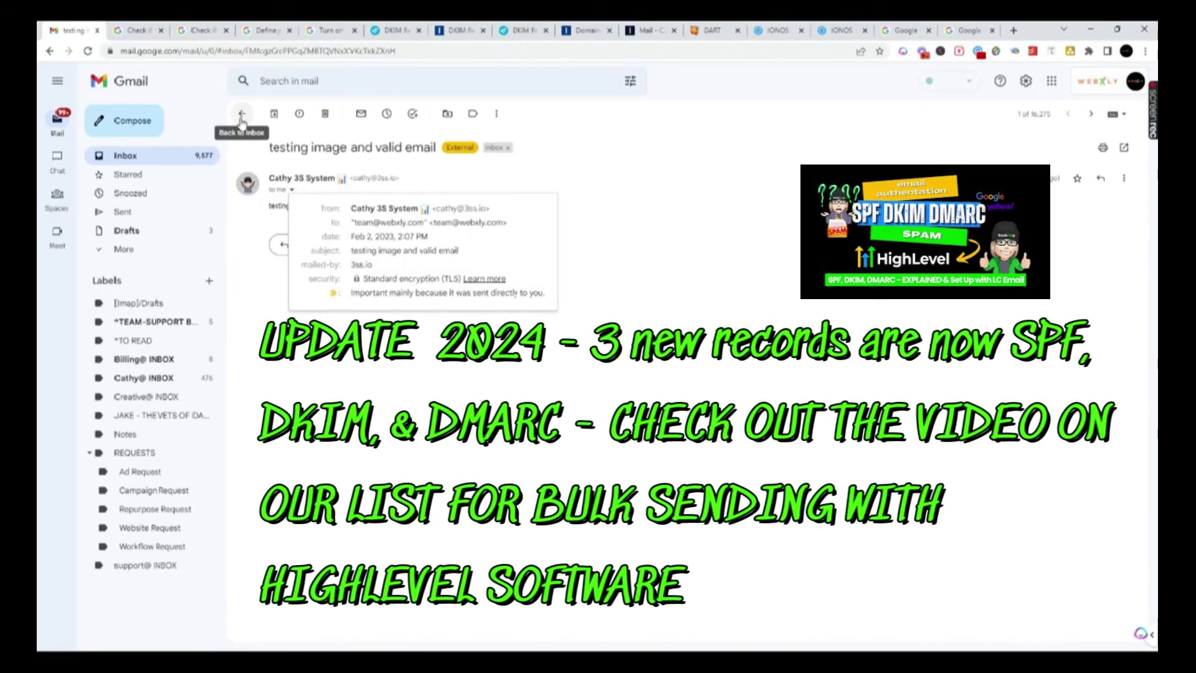